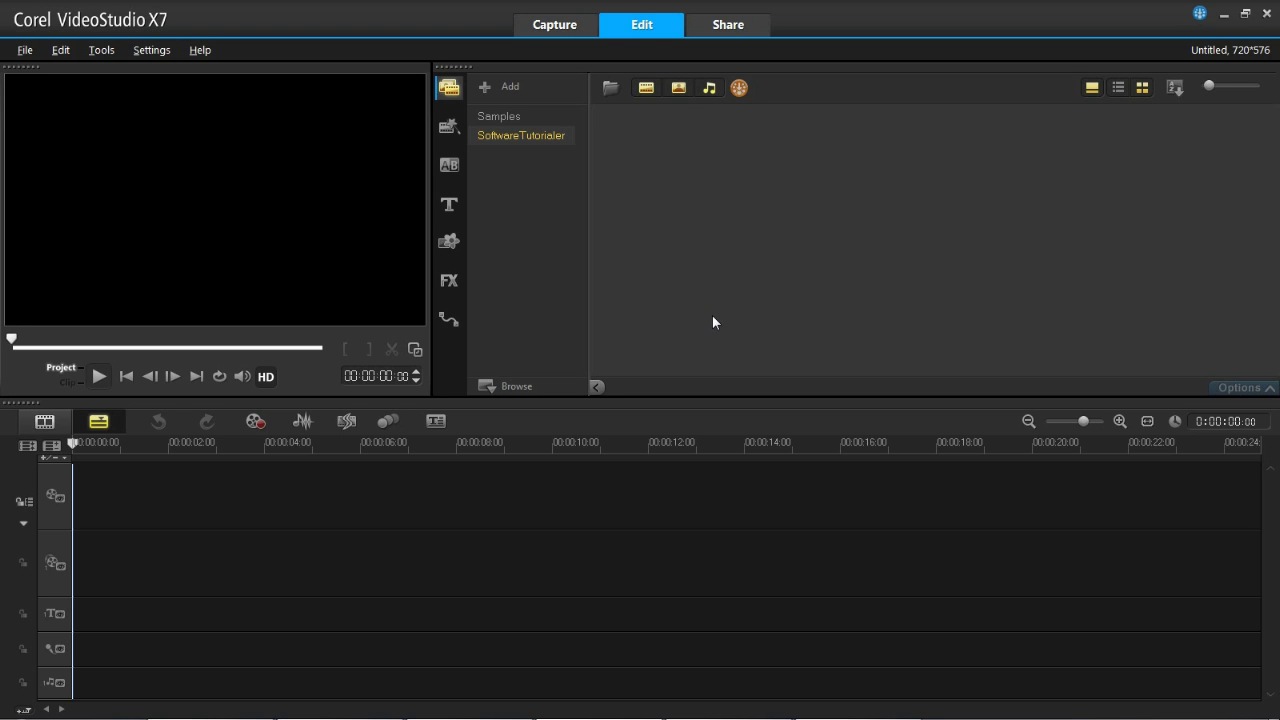
Show the FX video filter thumbnails in the library panel.
left_click(449, 282)
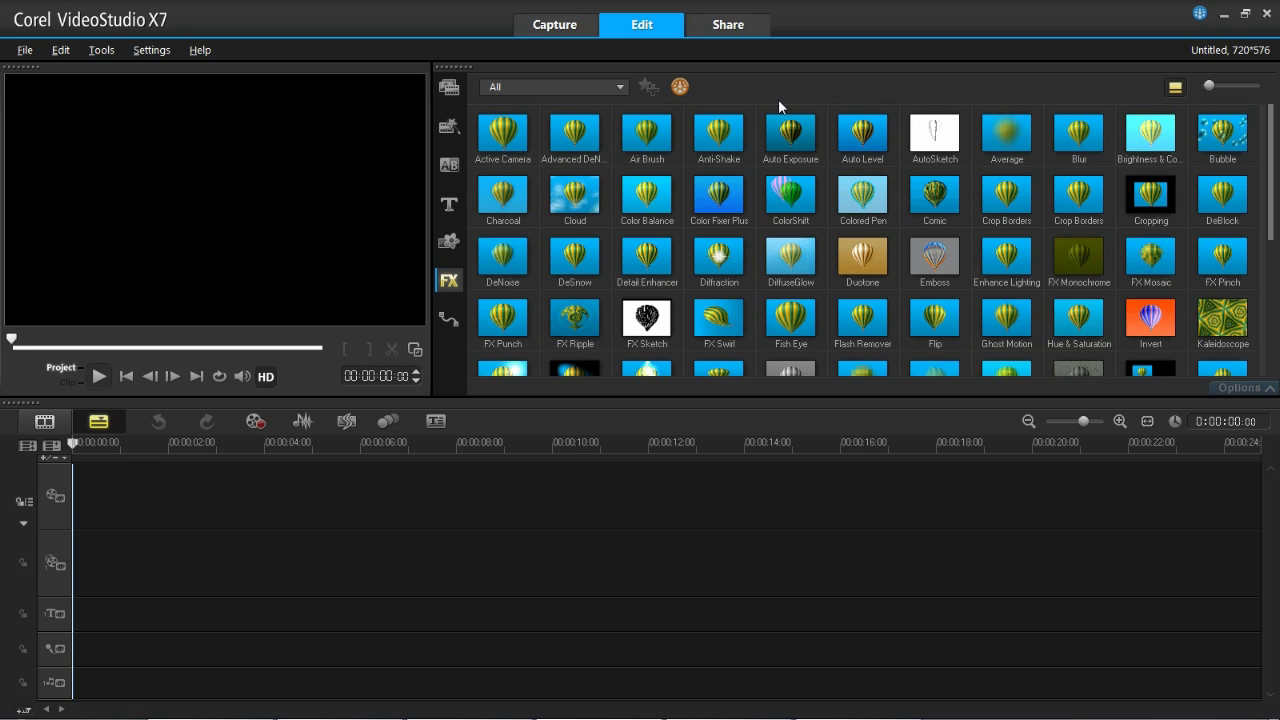
Play the Active Camera filter preview on the hot-air balloon sample.
left_click(503, 133)
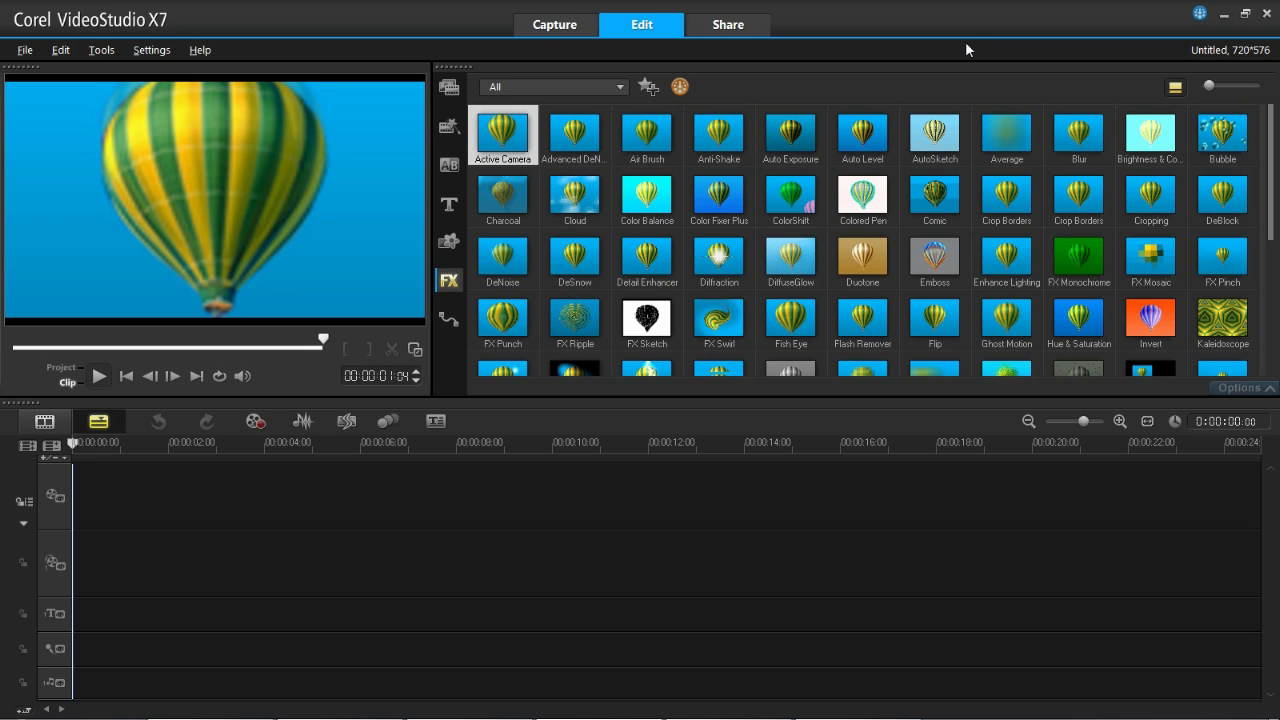
Preview Advanced DeNoise, then Air Brush, then Anti-Shake on the balloon sample.
left_click(578, 158)
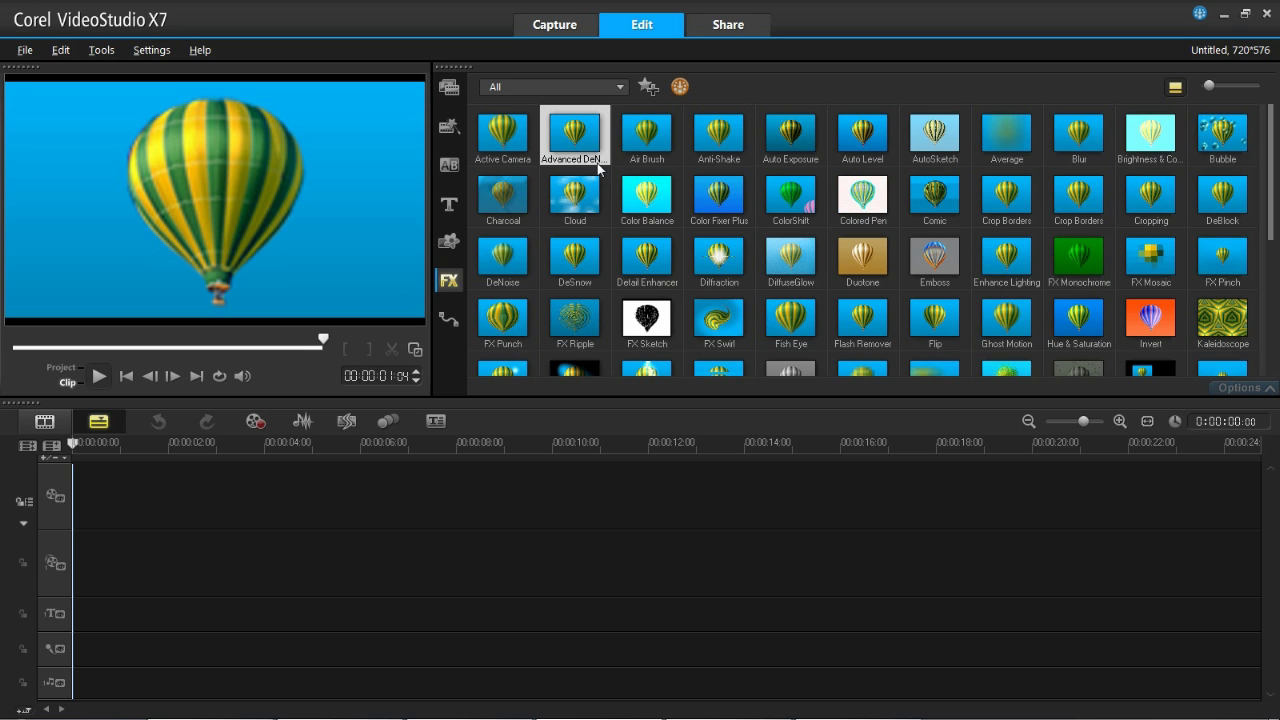
left_click(648, 150)
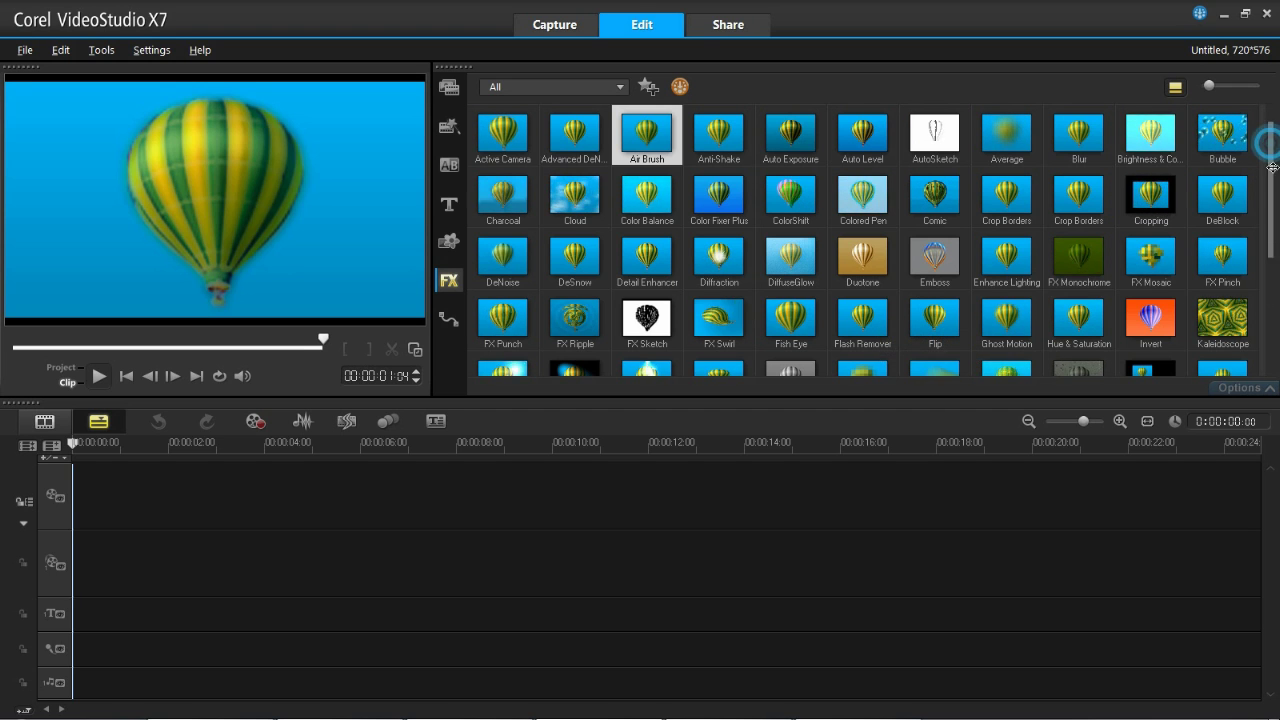
scroll(1272, 238, "down", 3)
left_click_drag(1272, 238, 1276, 120)
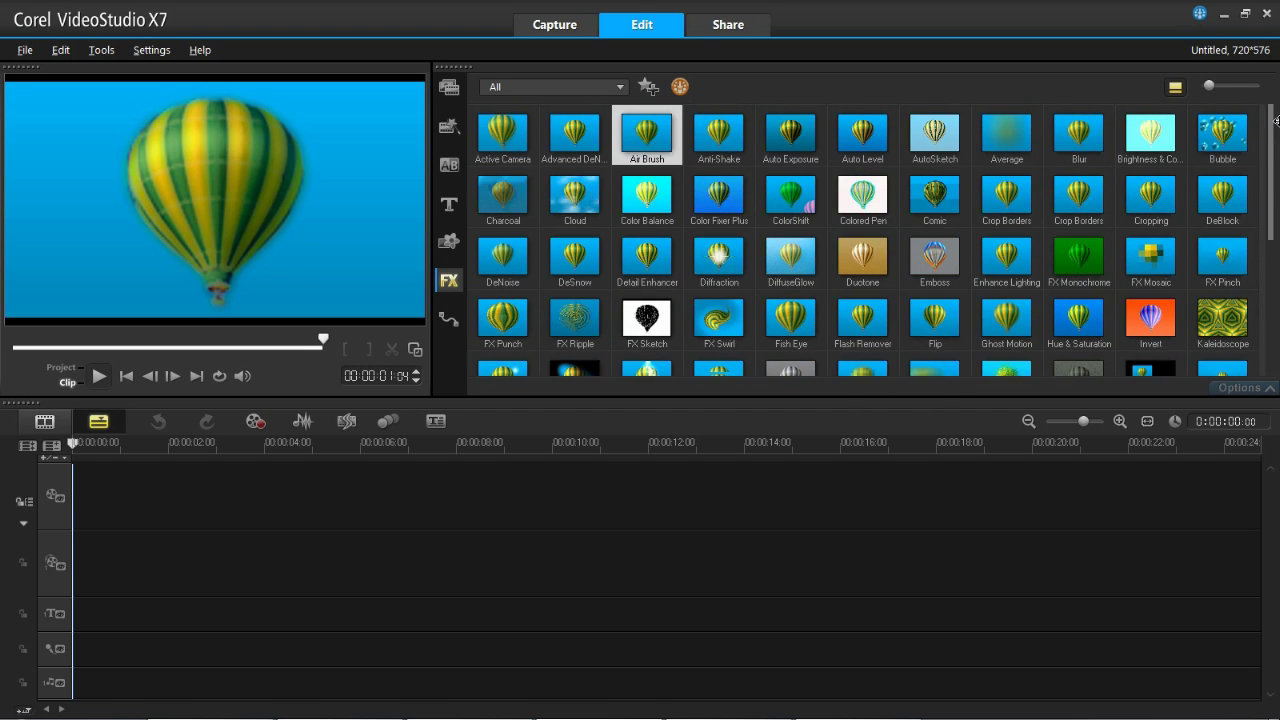
left_click(716, 143)
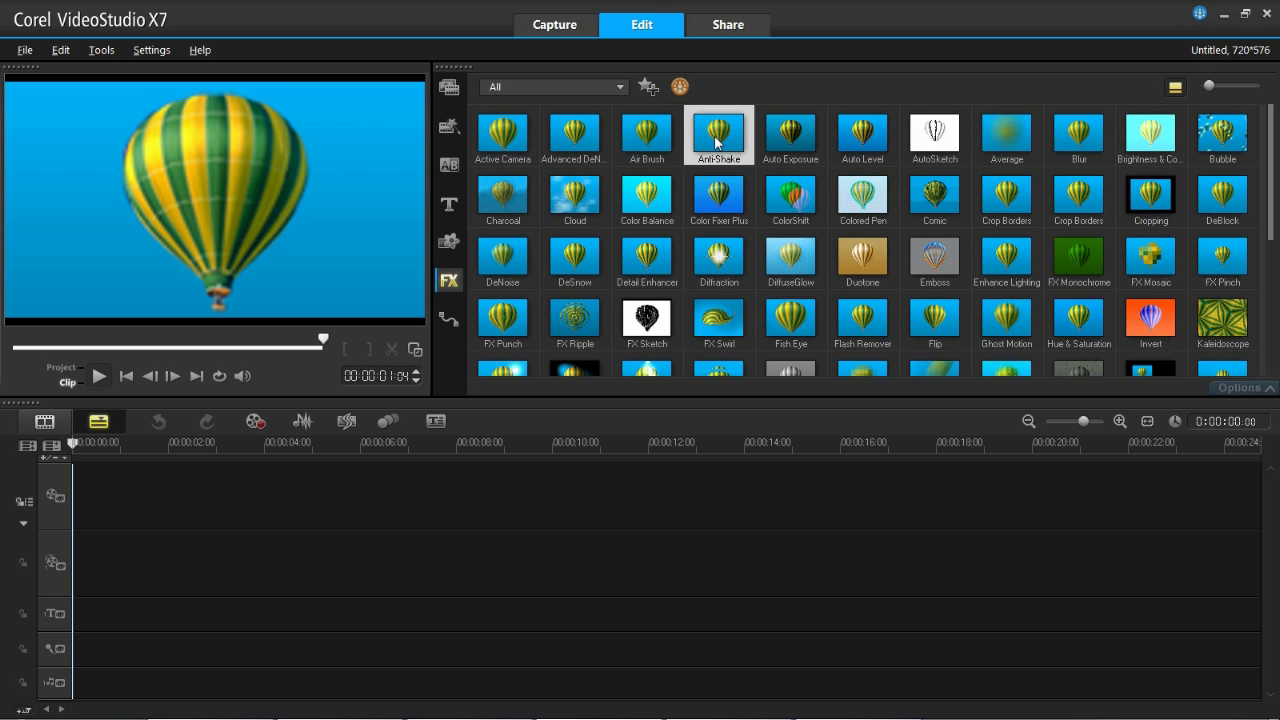
Preview Auto Exposure, AutoSketch, Average, Blur, Brightness & Contrast and Bubble on the balloon.
left_click(773, 143)
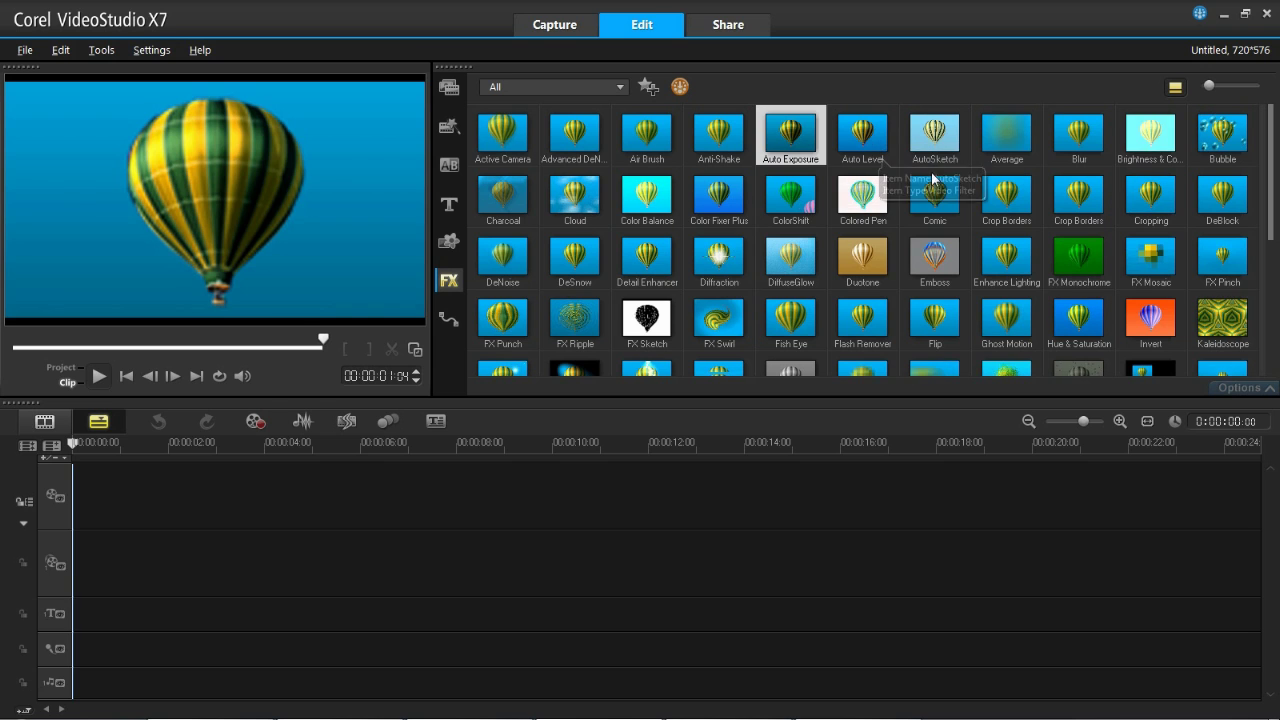
left_click(945, 135)
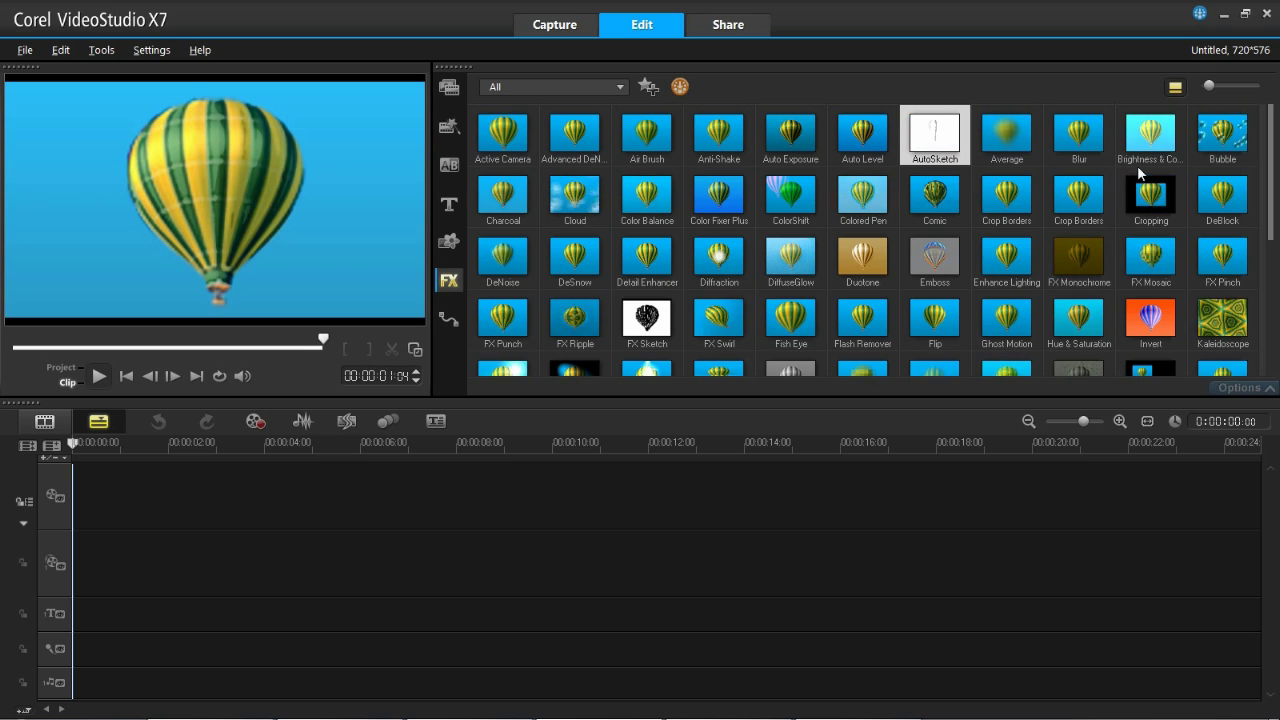
key("Right")
left_click(1070, 157)
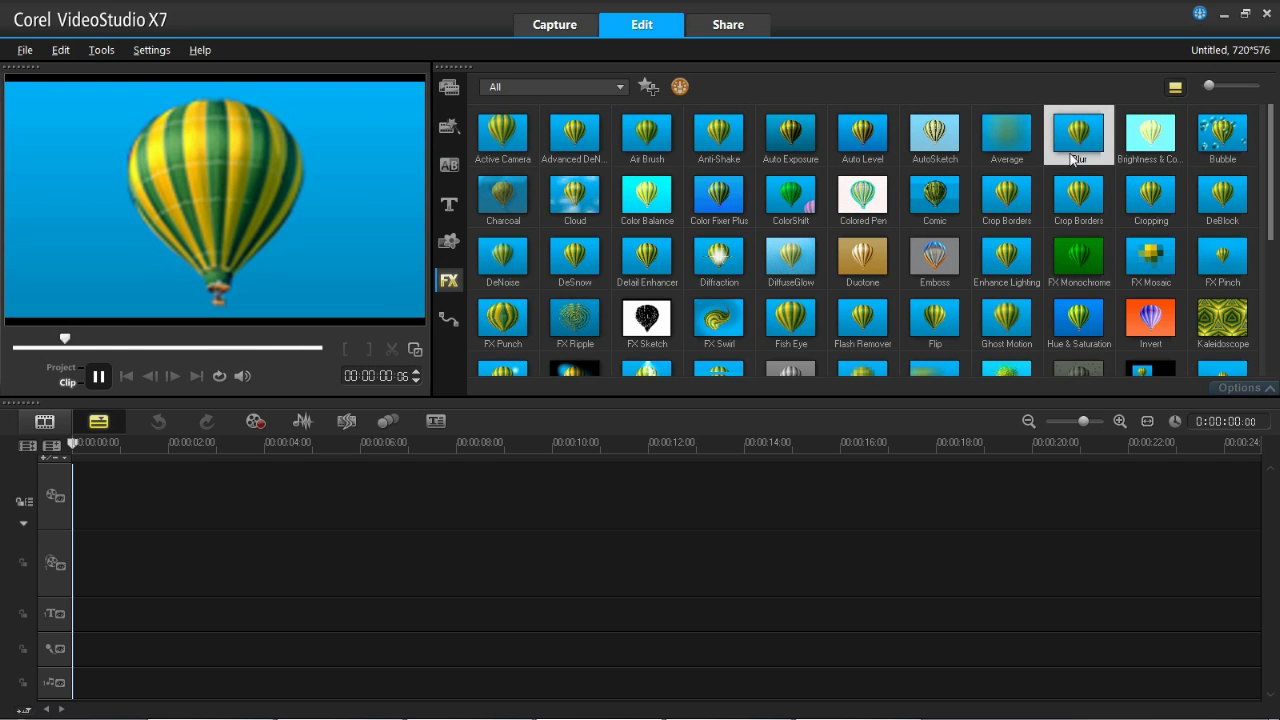
key("Left")
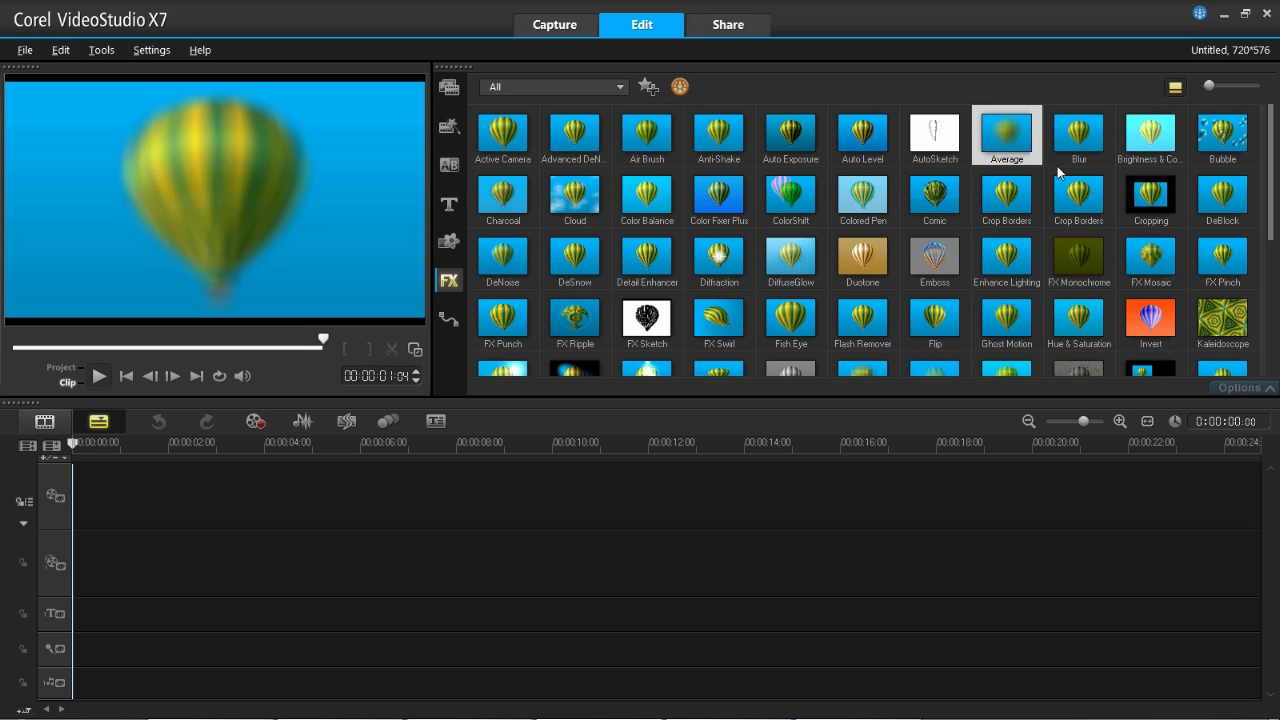
left_click(1140, 150)
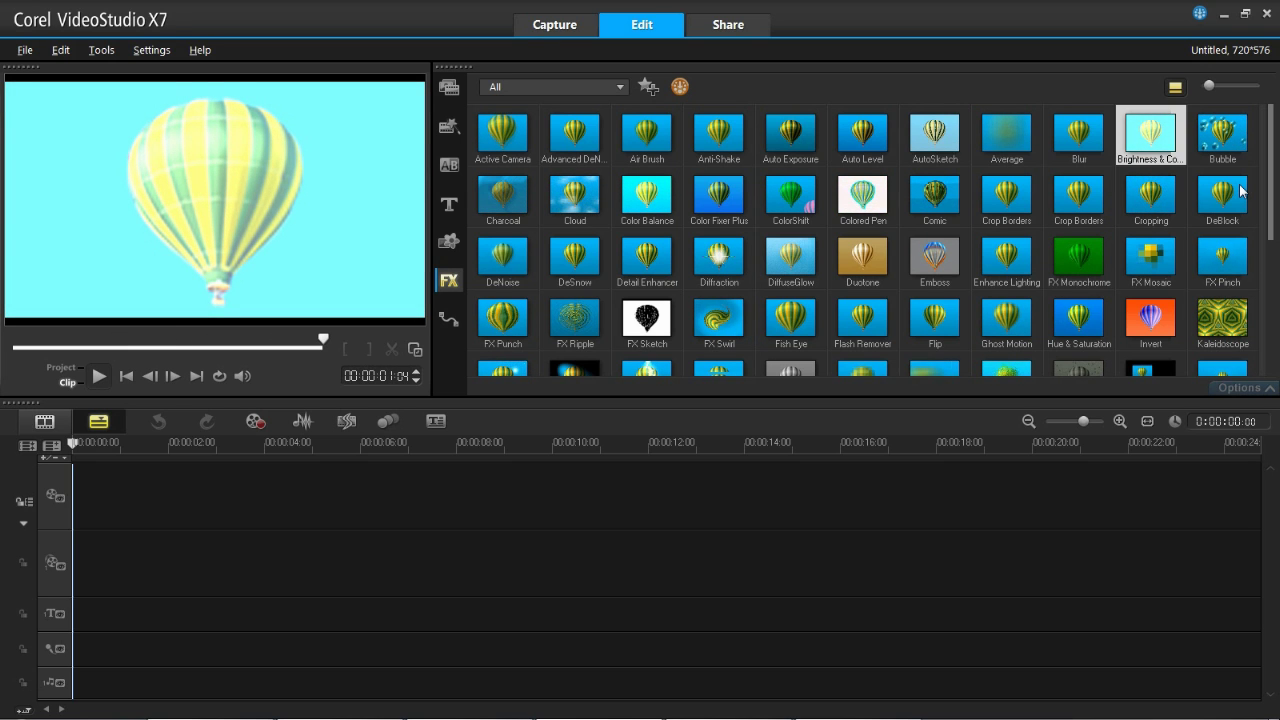
left_click(1234, 162)
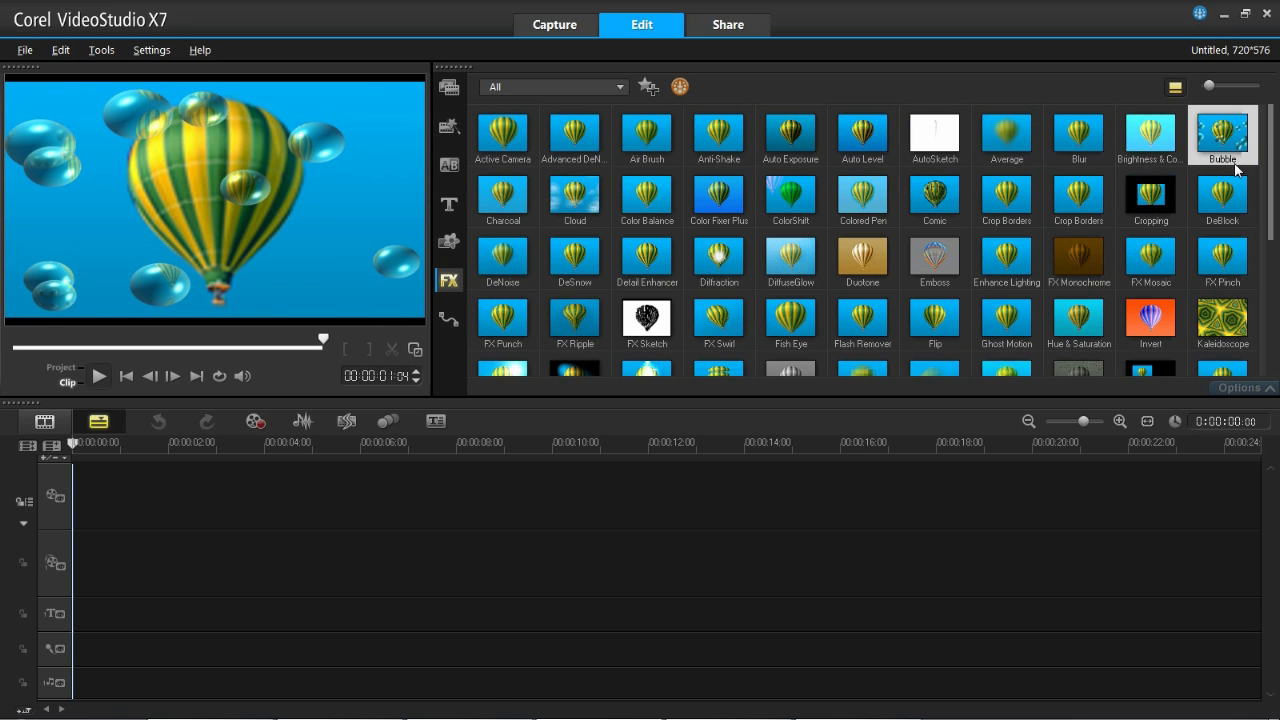
Preview Charcoal, Cloud, Color Balance, Color Fixer Plus, ColorShift, Colored Pen, Comic, Crop Borders.
left_click(505, 190)
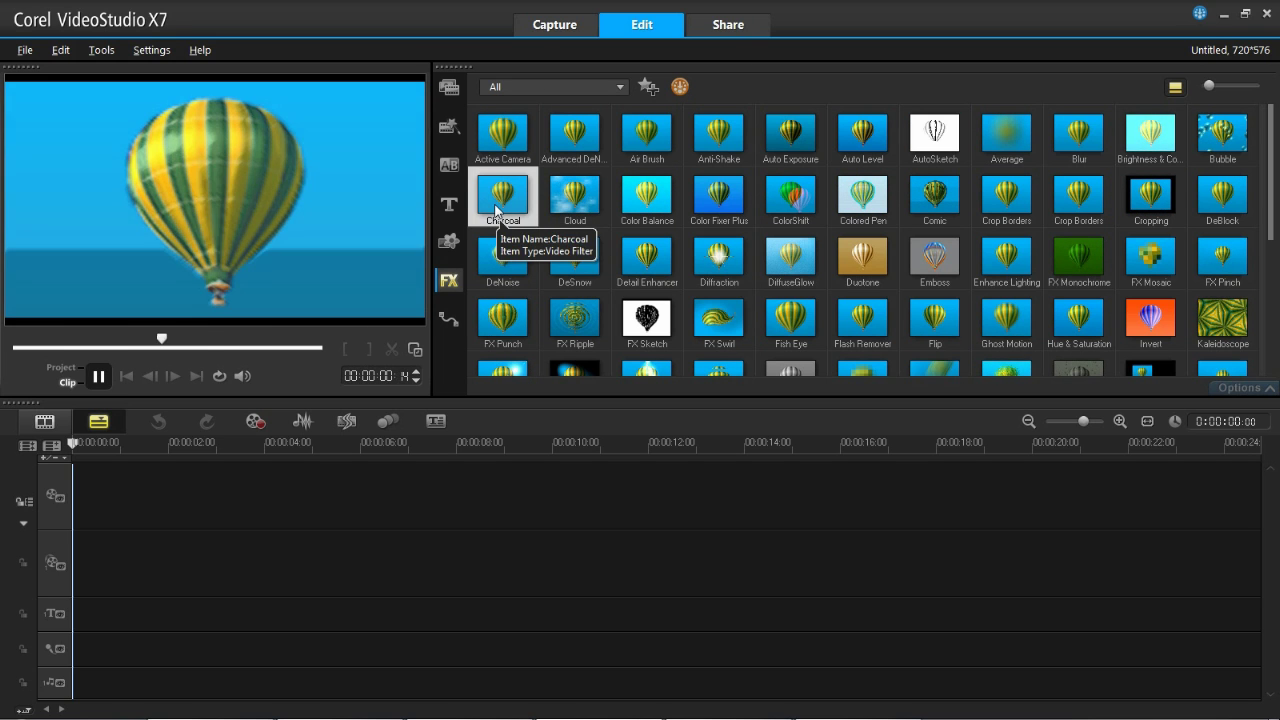
left_click(550, 212)
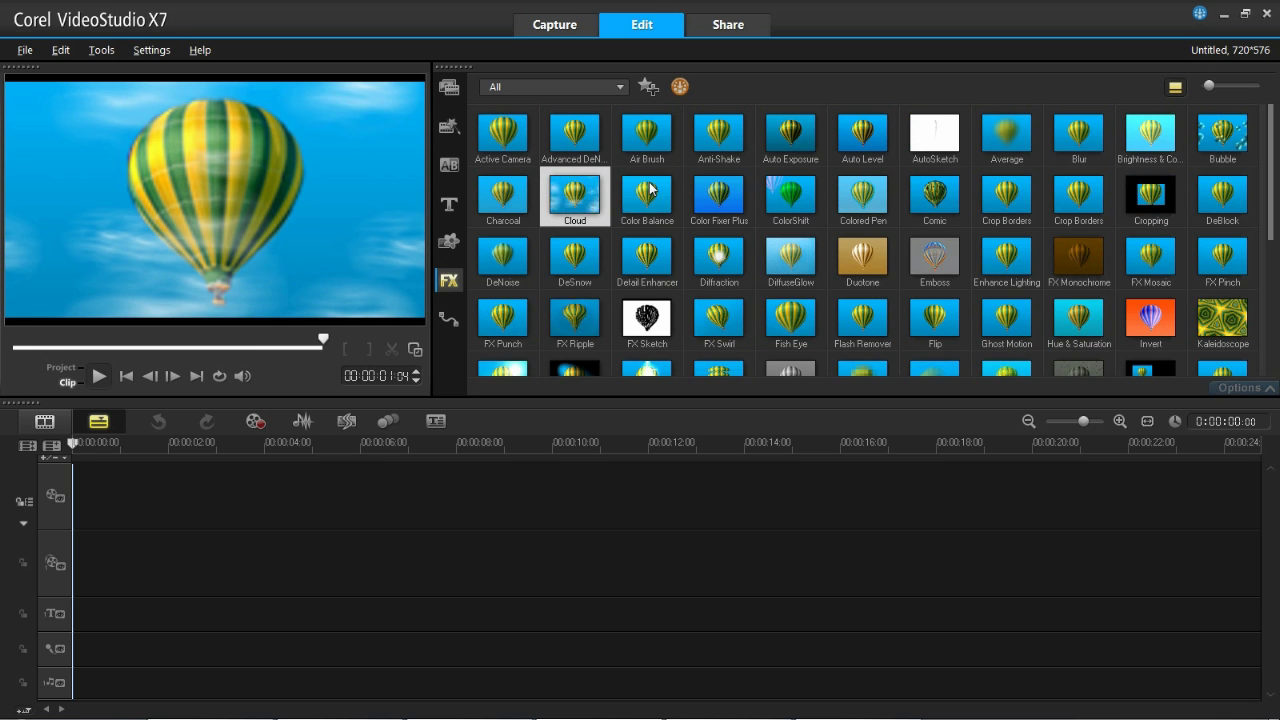
key("Right")
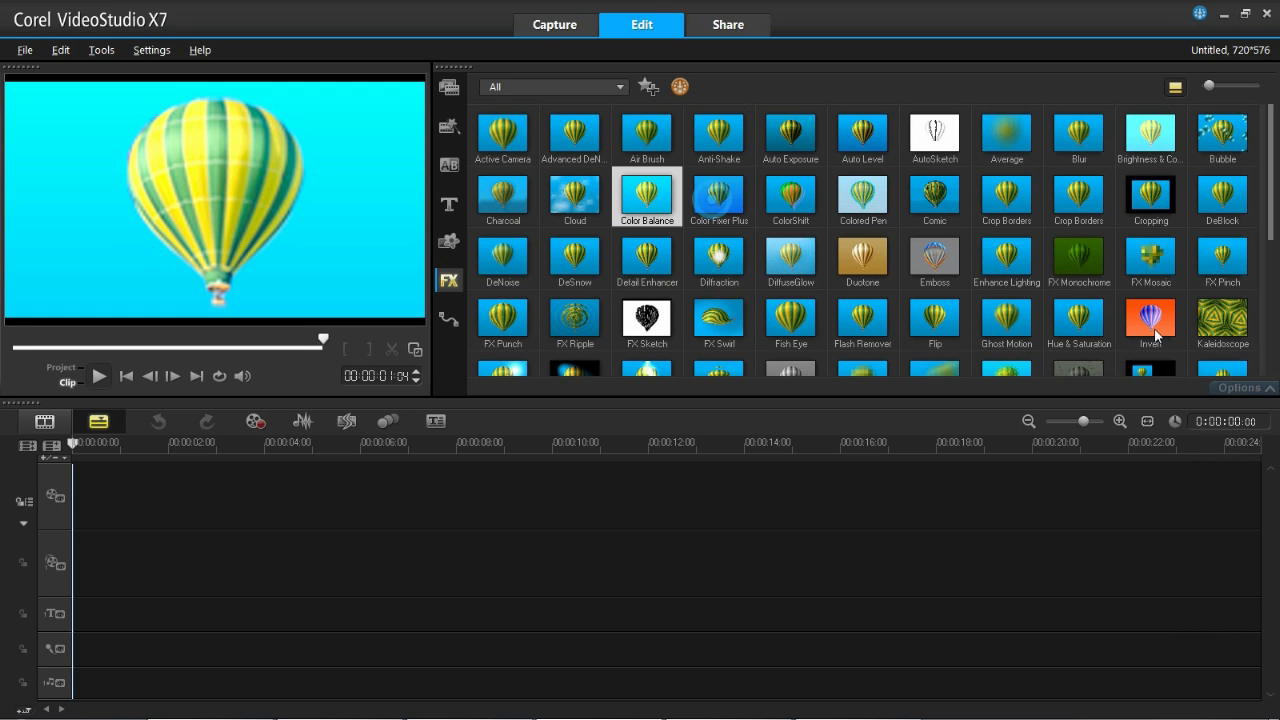
left_click(718, 196)
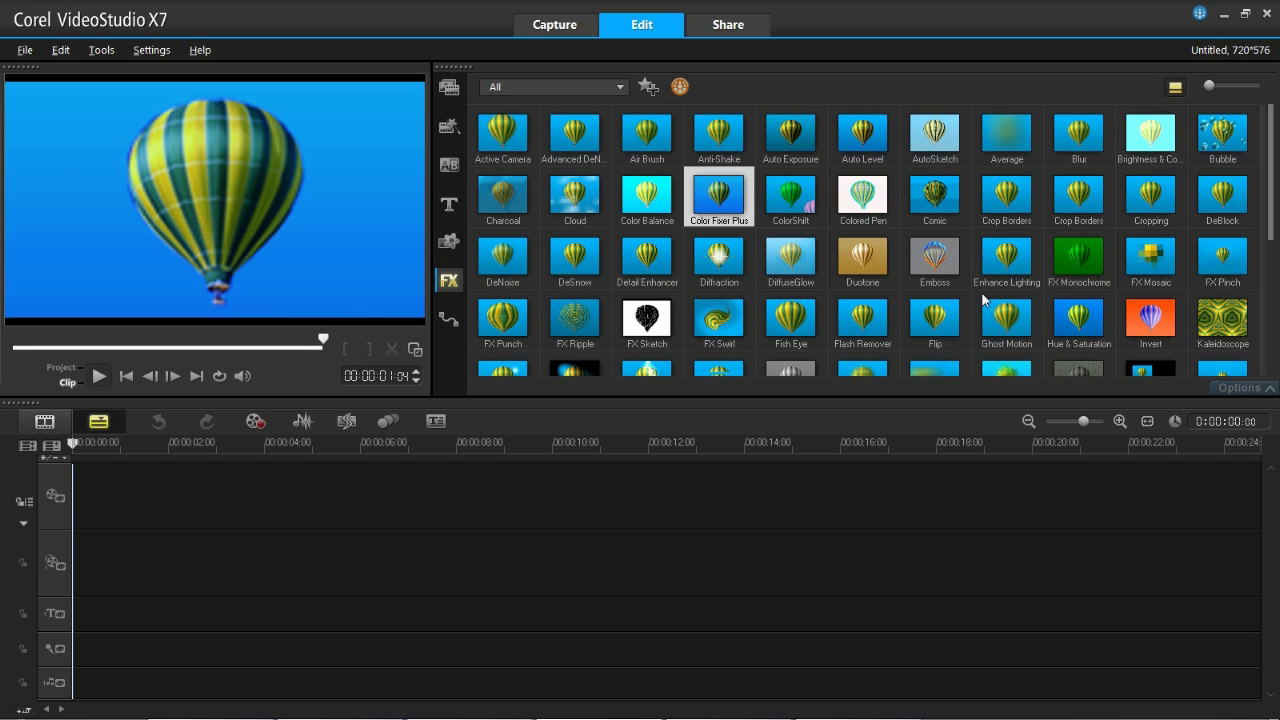
left_click(766, 203)
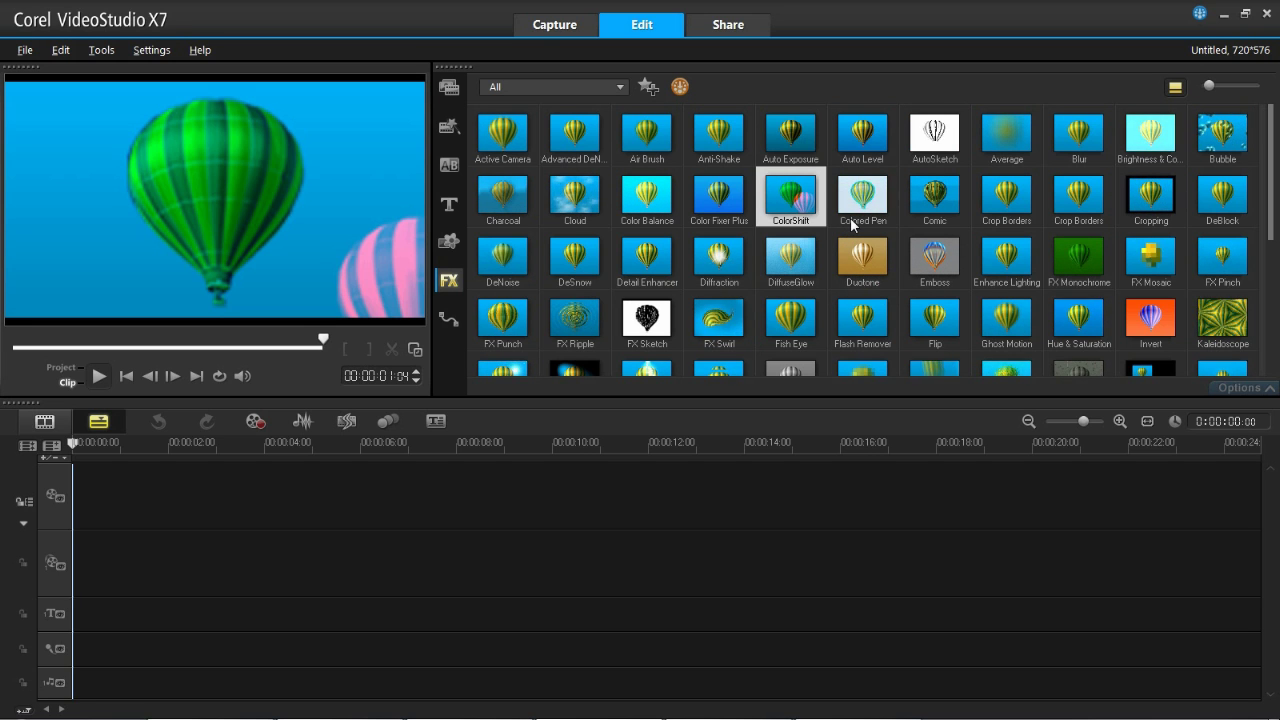
left_click(860, 208)
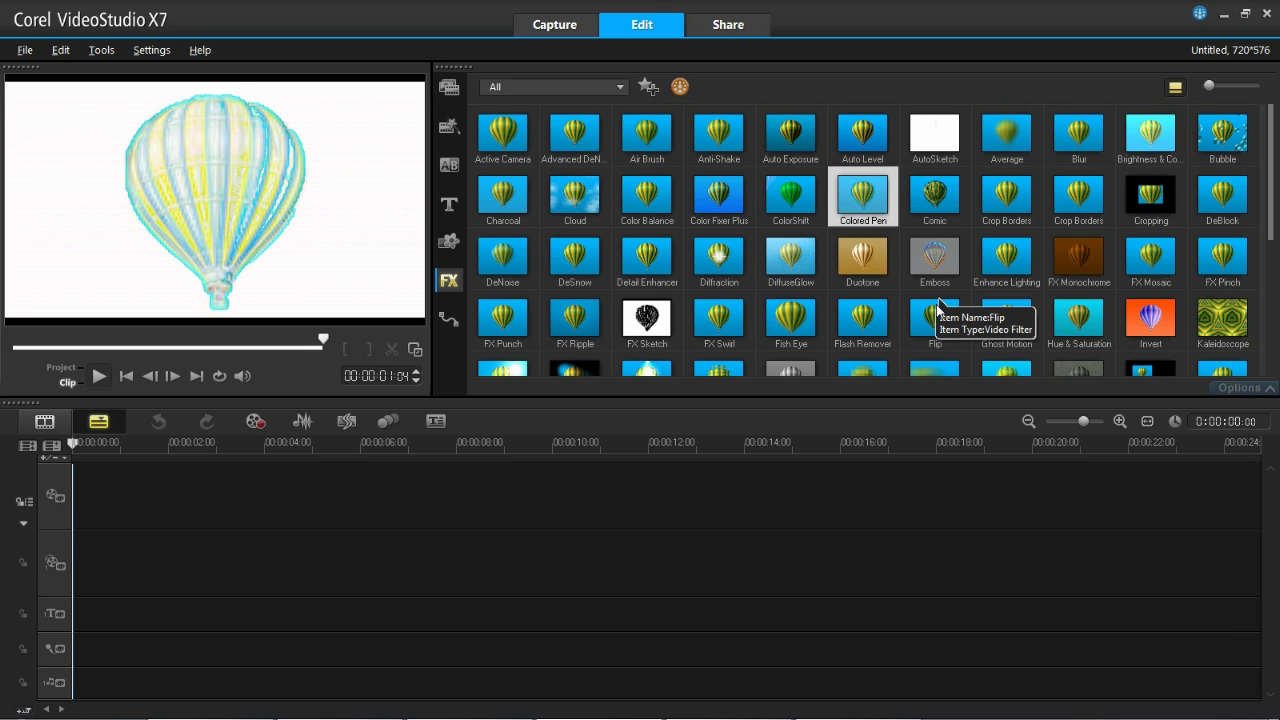
left_click(932, 198)
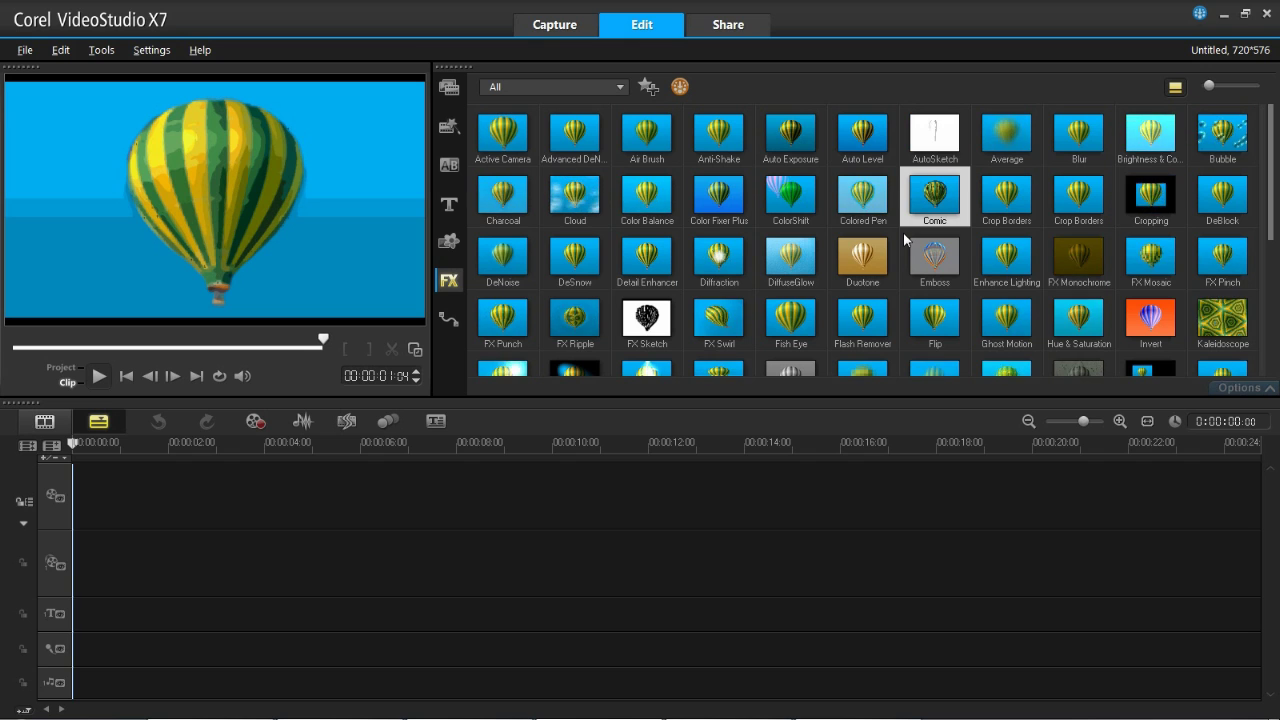
left_click(1015, 205)
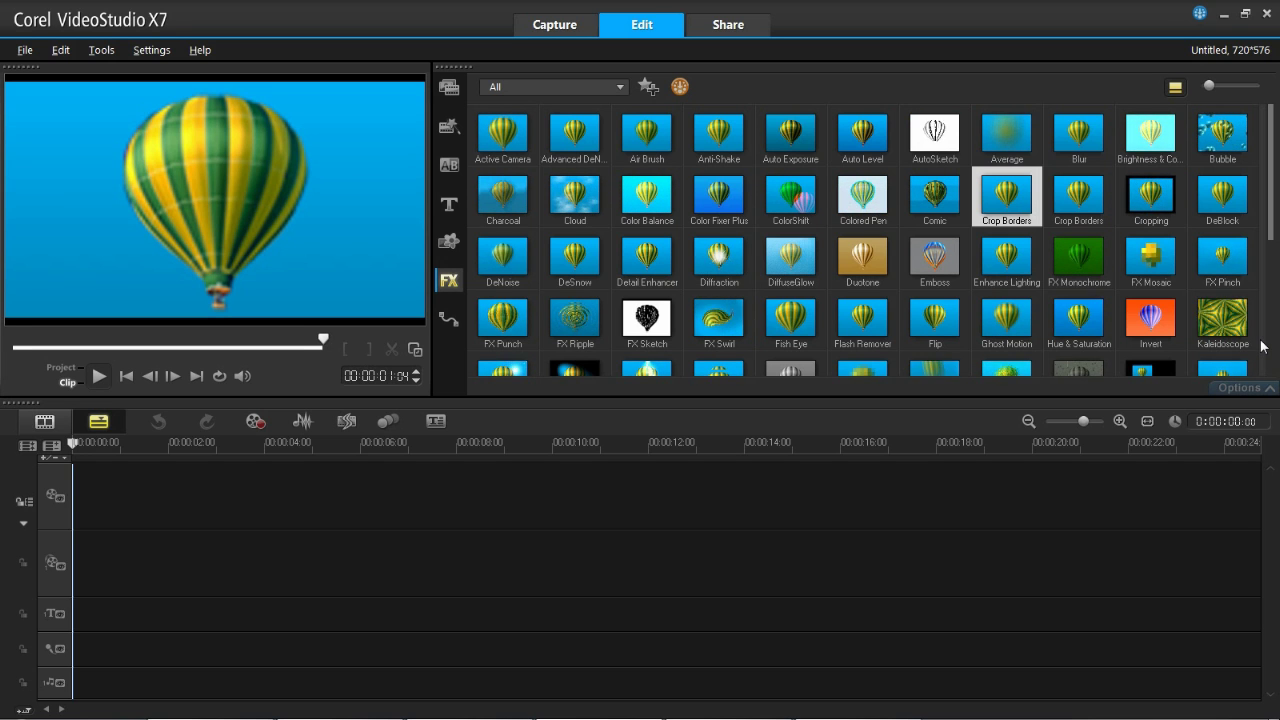
Preview Cropping, DeBlock, DeNoise, DeSnow, Detail Enhancer and Diffraction on the balloon.
left_click(1155, 193)
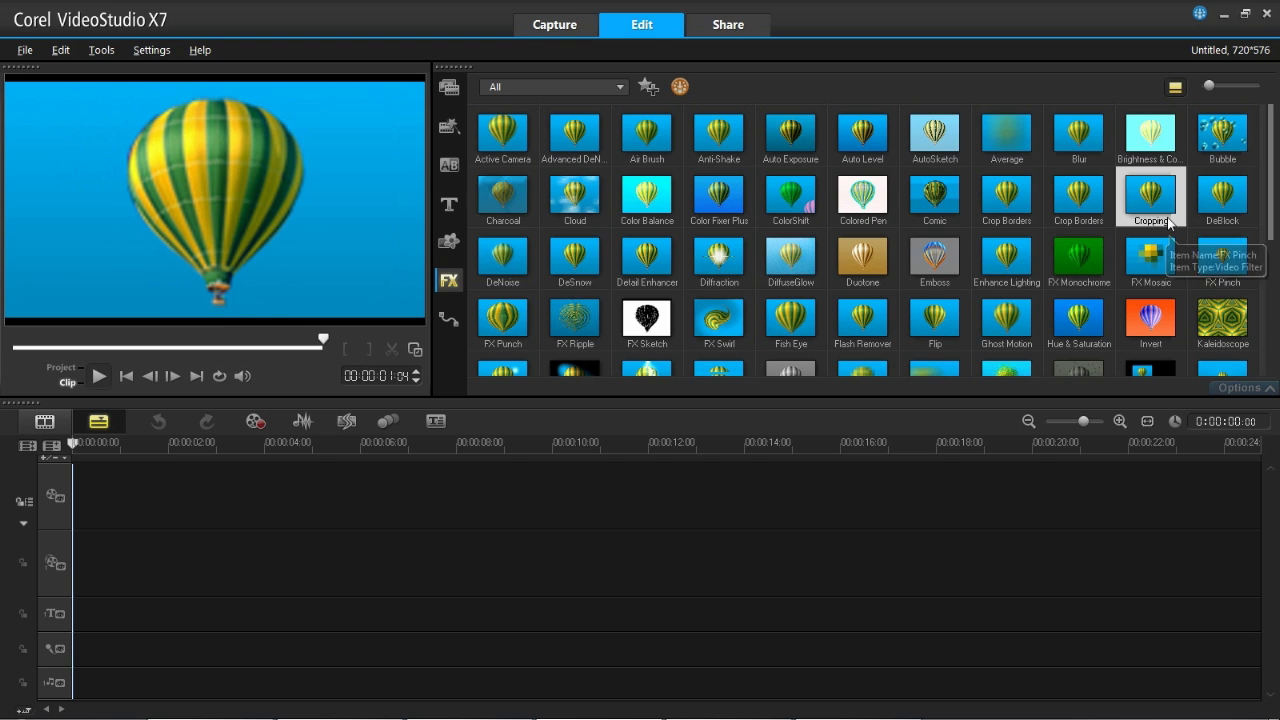
left_click(1218, 198)
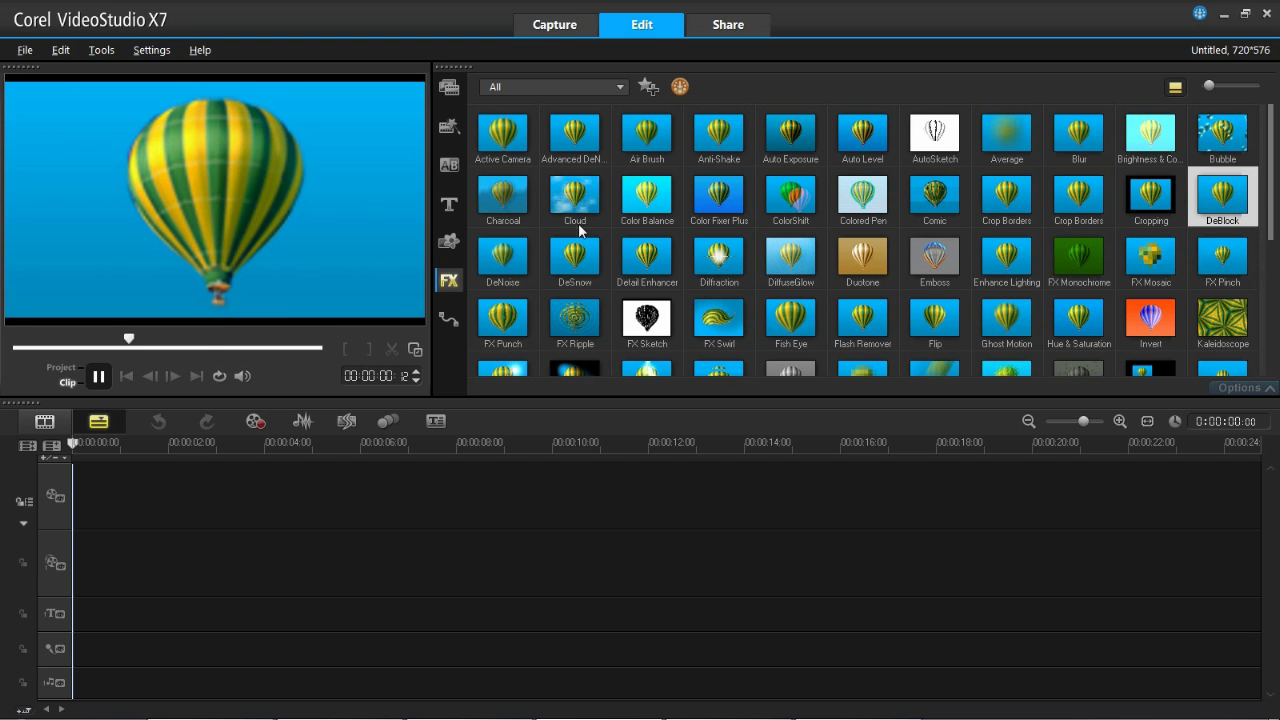
left_click(525, 261)
left_click(588, 263)
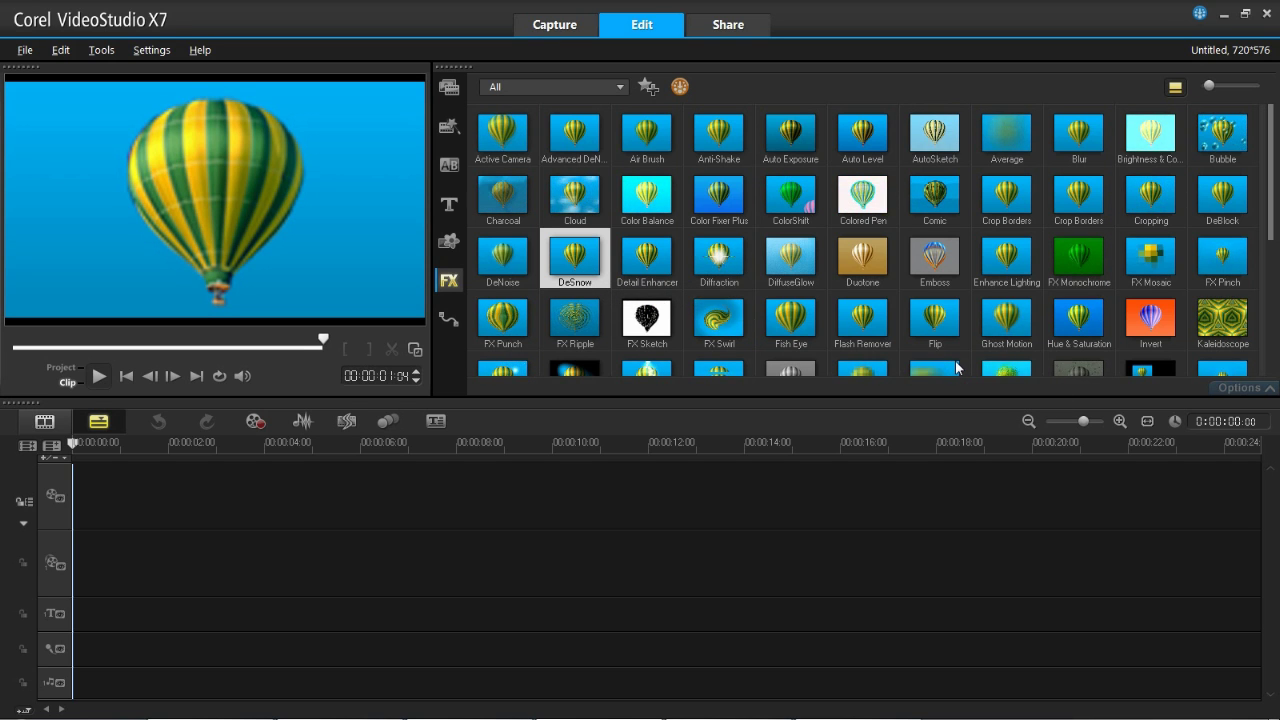
key("Right")
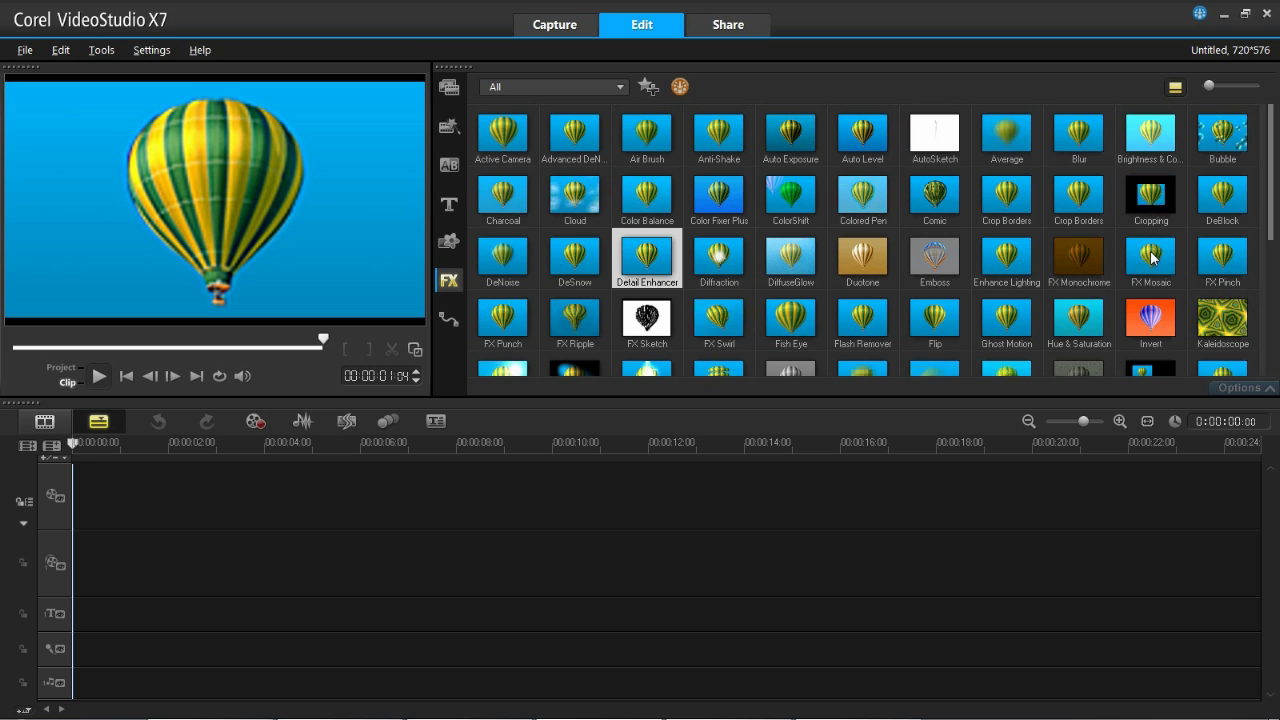
key("Right")
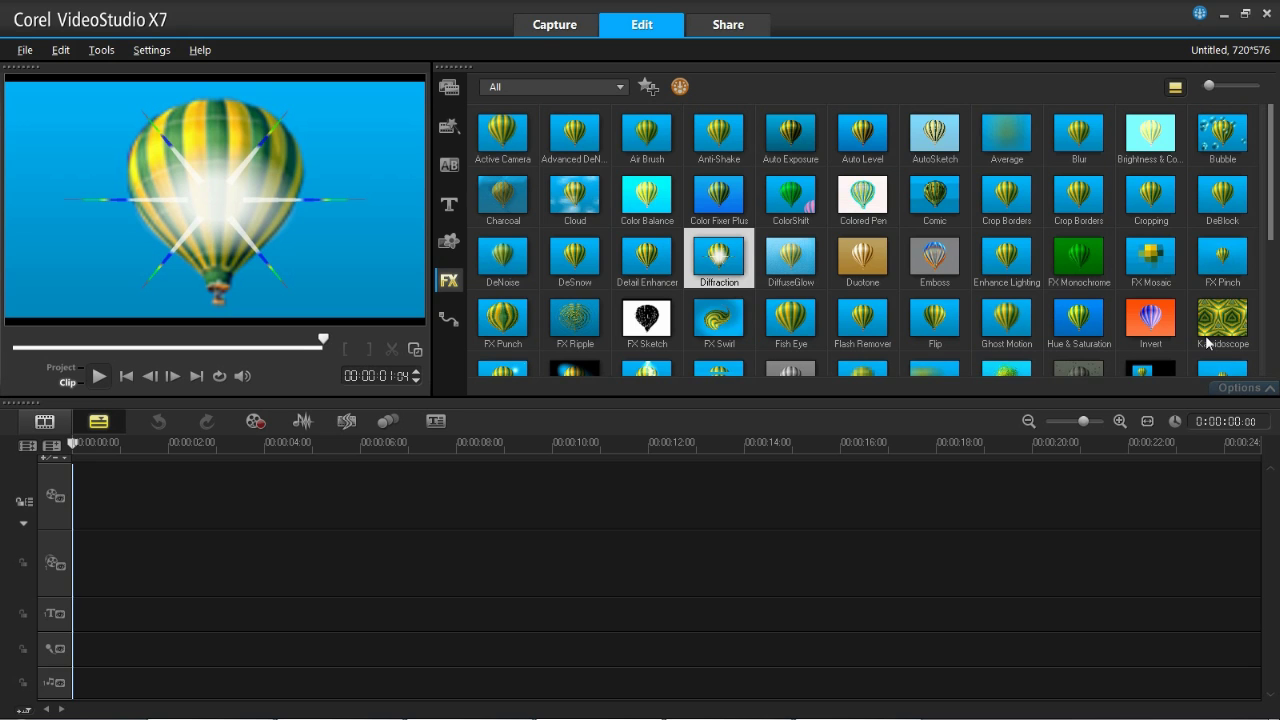
Preview DiffuseGlow, then Duotone, then Emboss on the balloon clip.
left_click(790, 256)
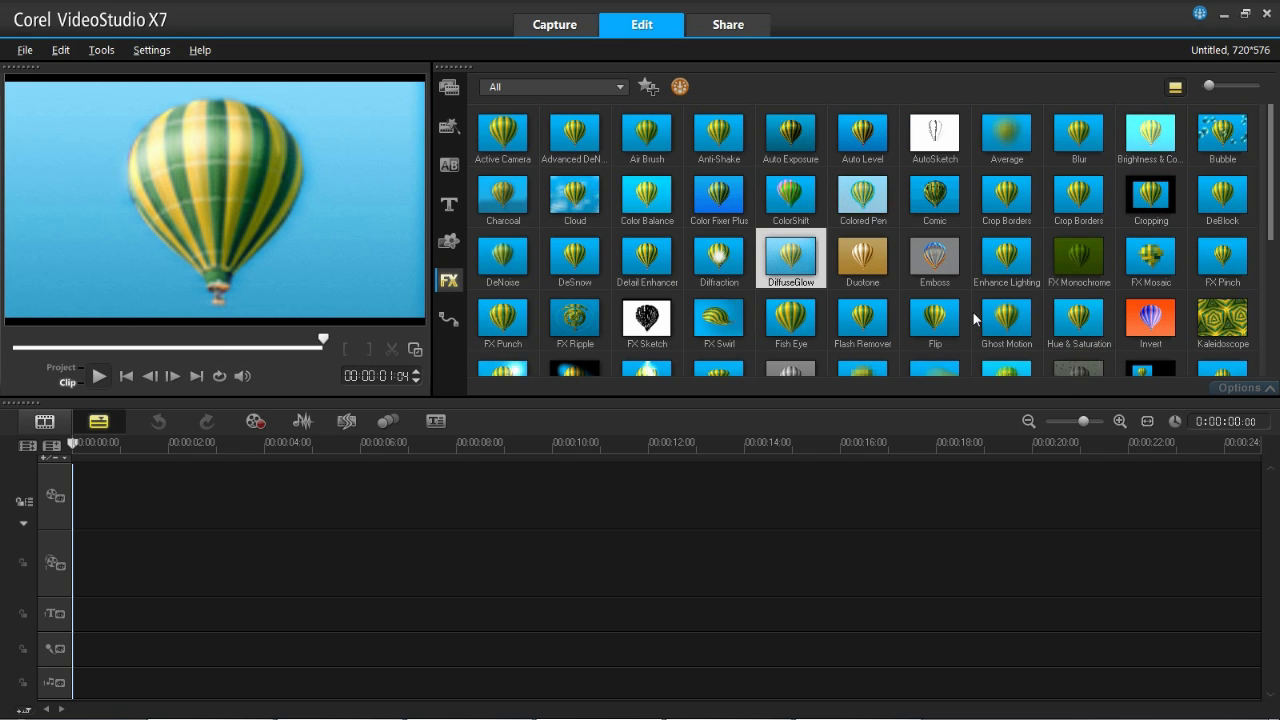
left_click(896, 285)
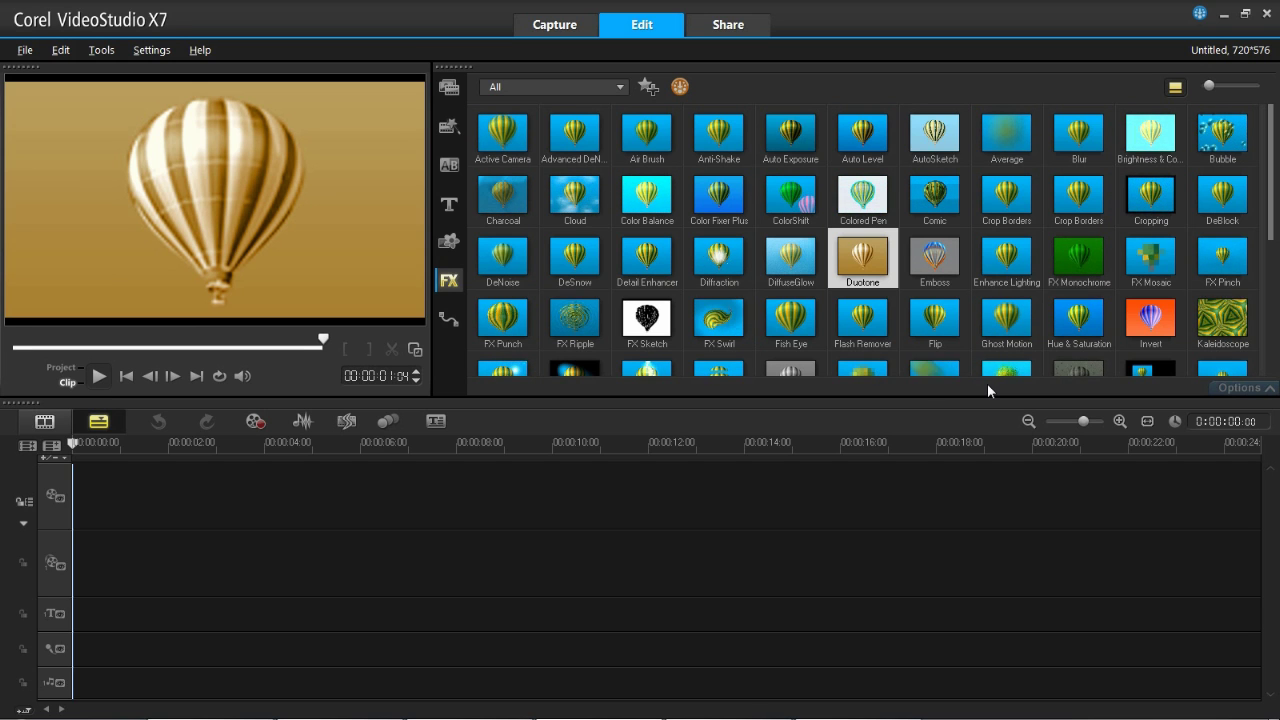
left_click(935, 255)
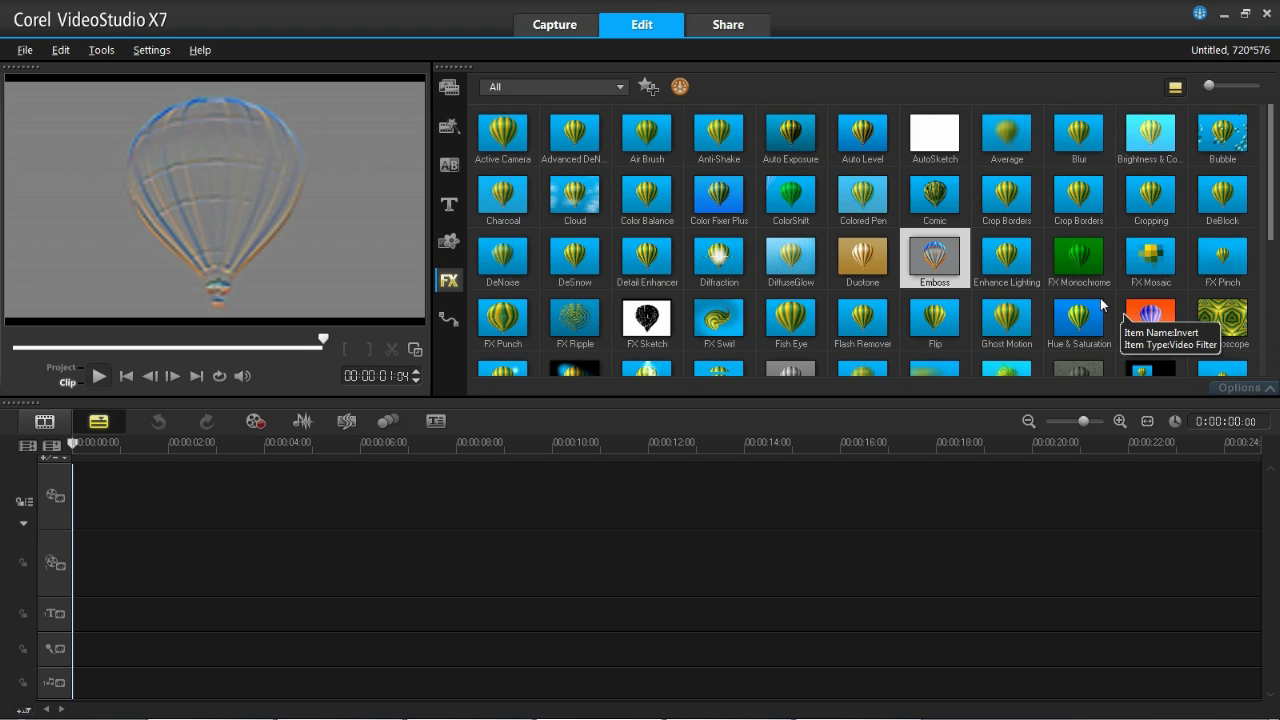
Preview Enhance Lighting, FX Monochrome, FX Mosaic, FX Pinch, FX Punch, FX Ripple, FX Sketch.
left_click(1012, 275)
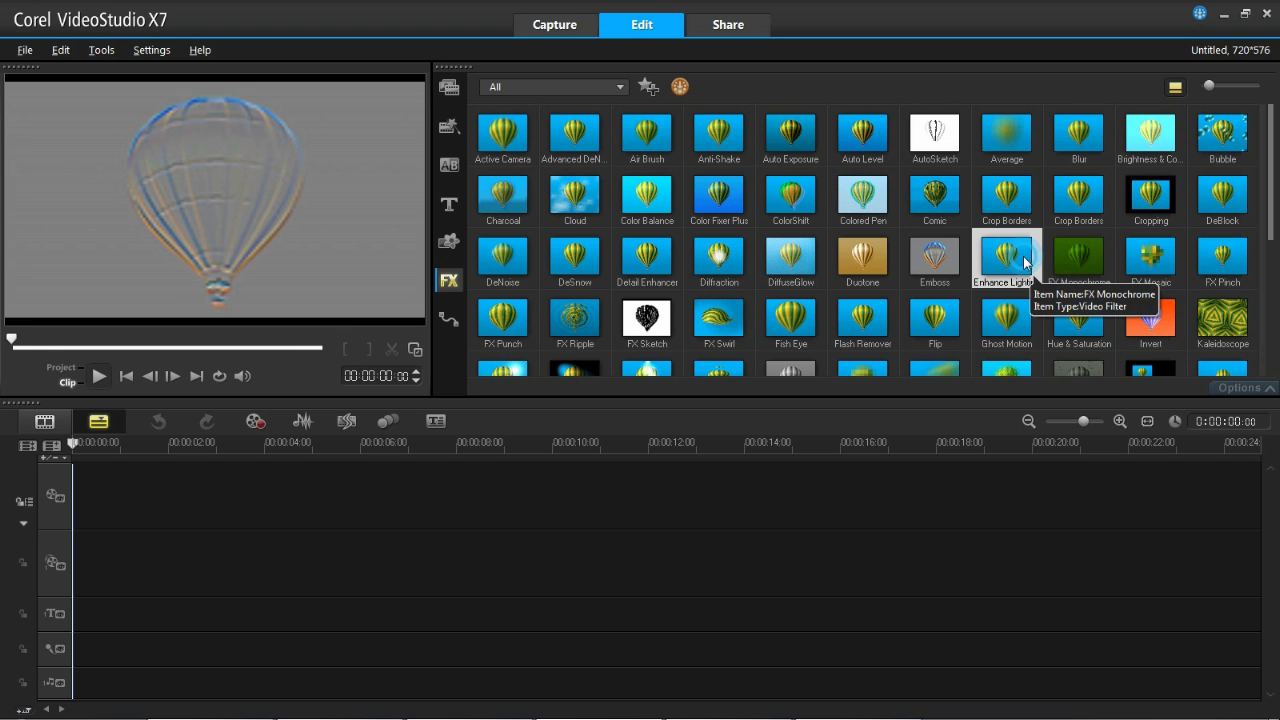
left_click(1107, 283)
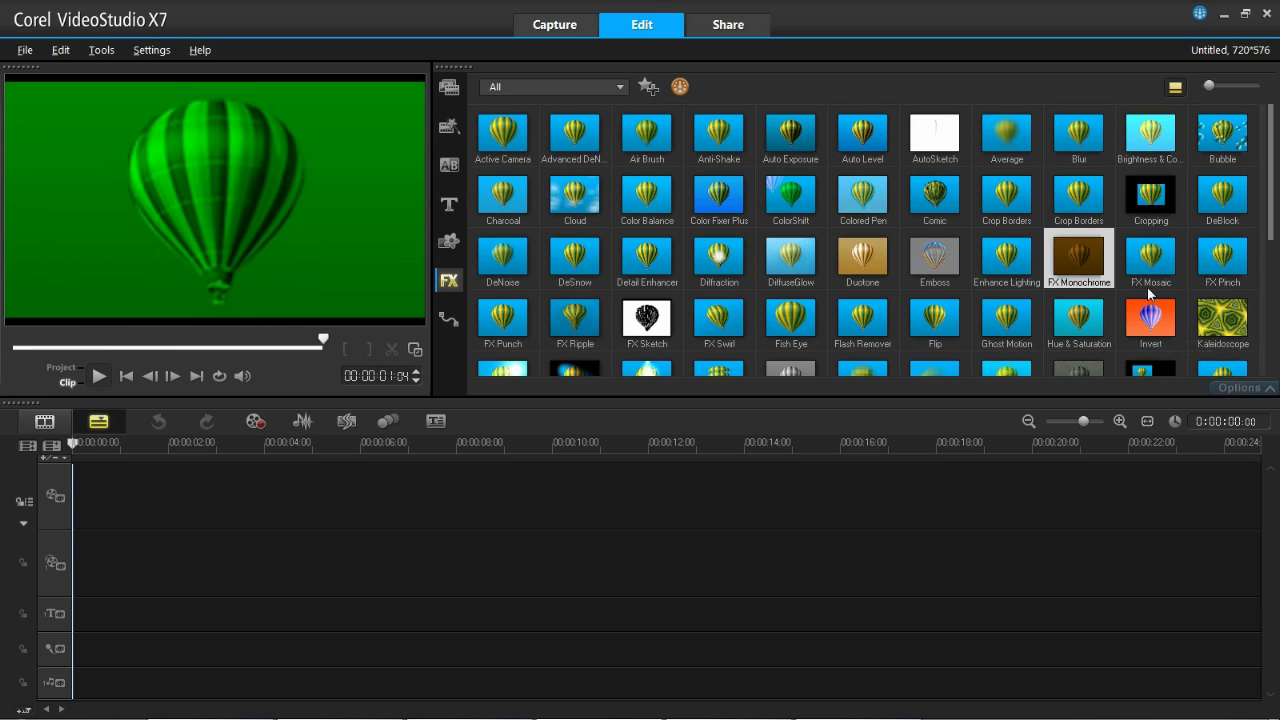
left_click(1147, 285)
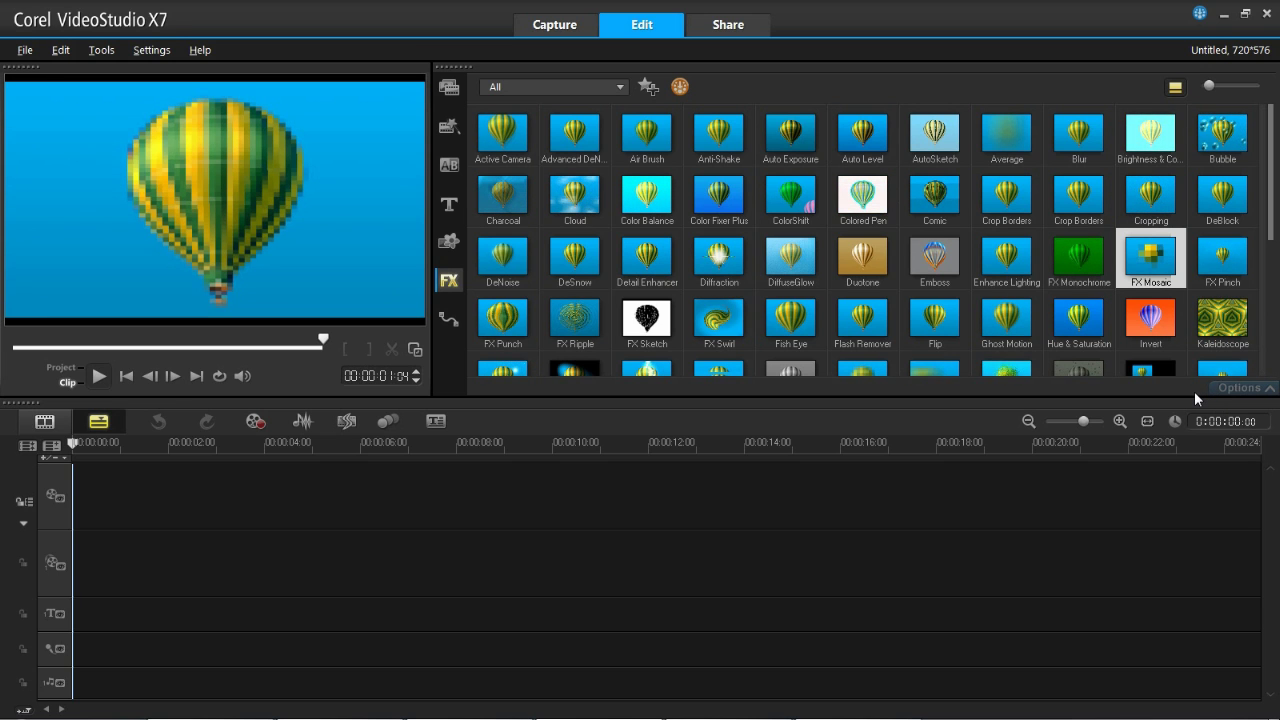
left_click(1246, 280)
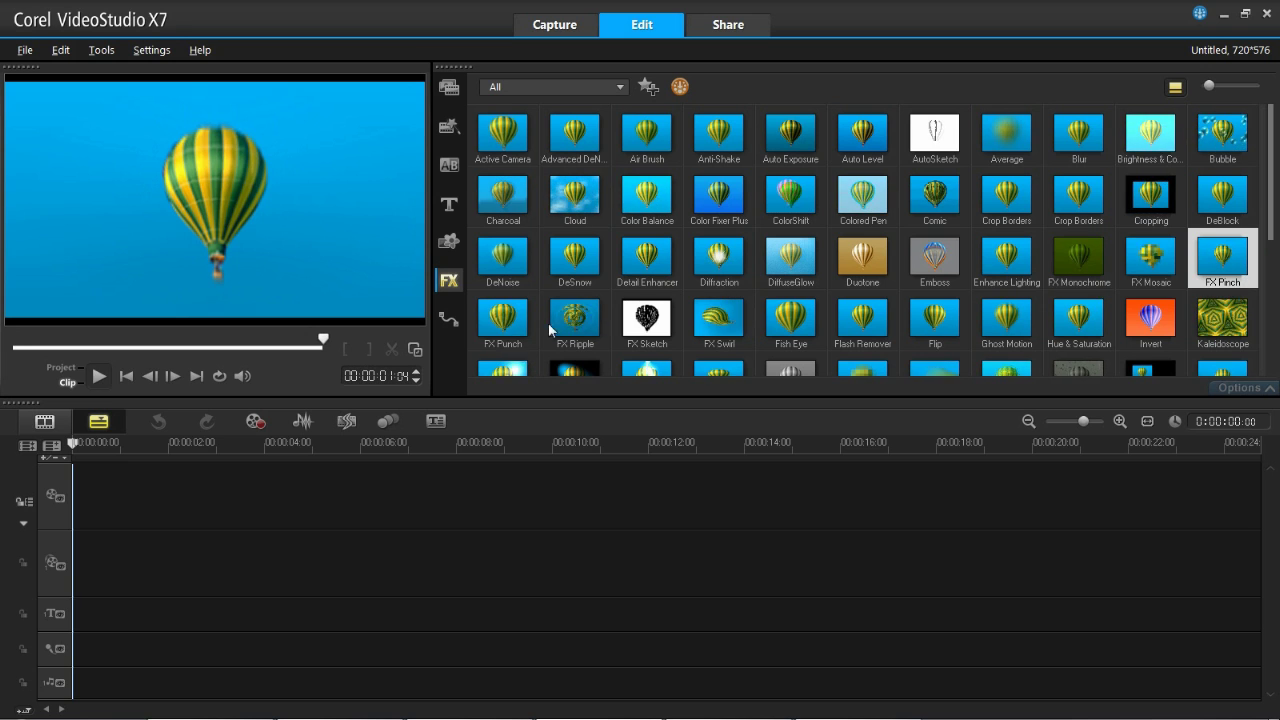
left_click(500, 318)
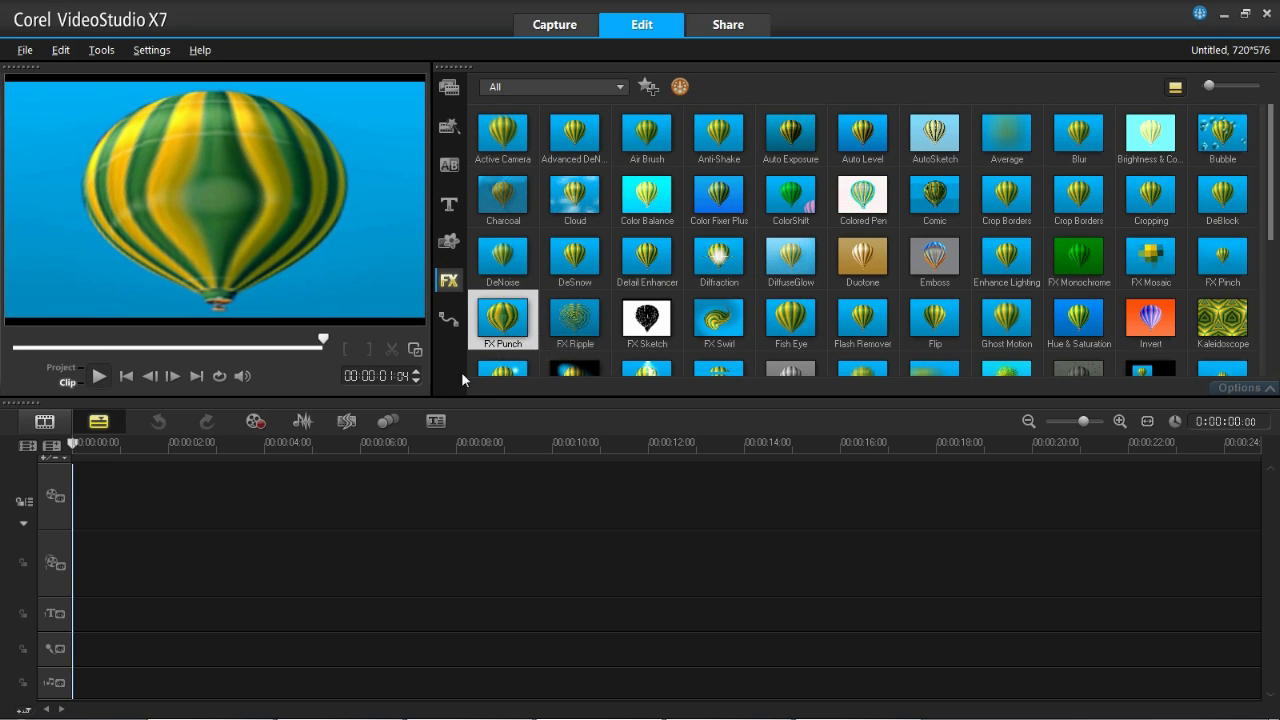
left_click(575, 320)
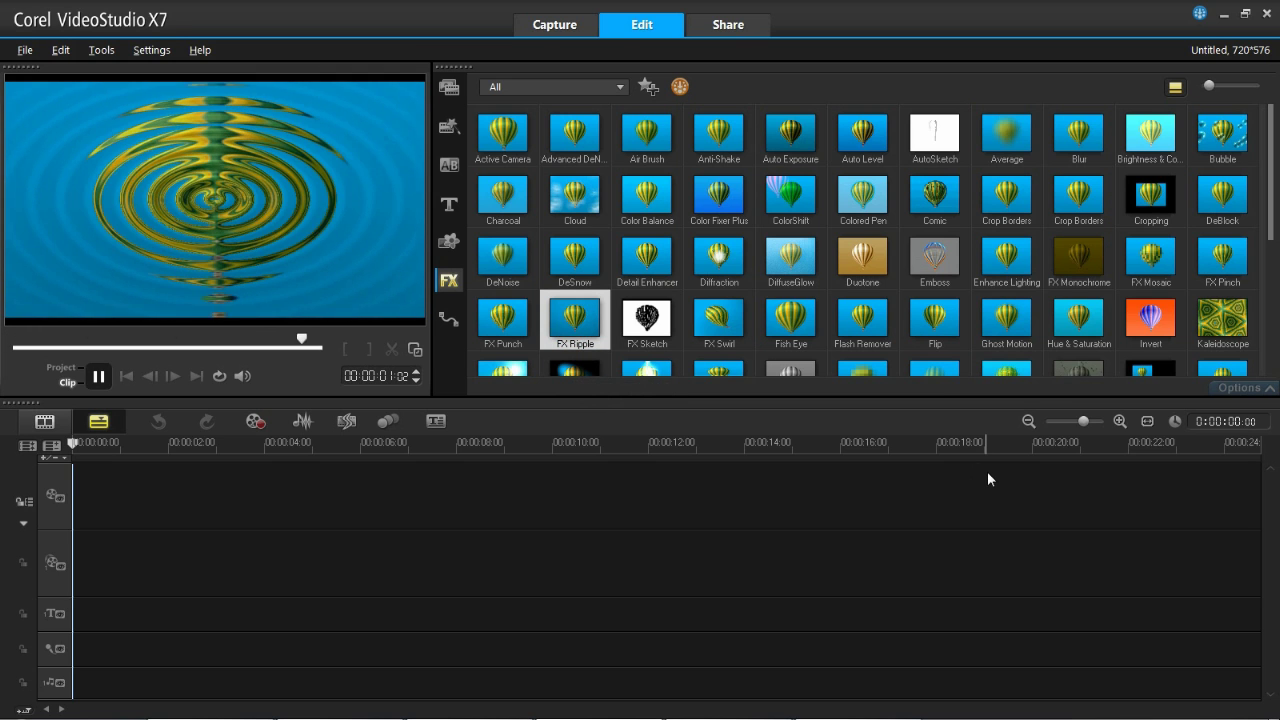
left_click(647, 318)
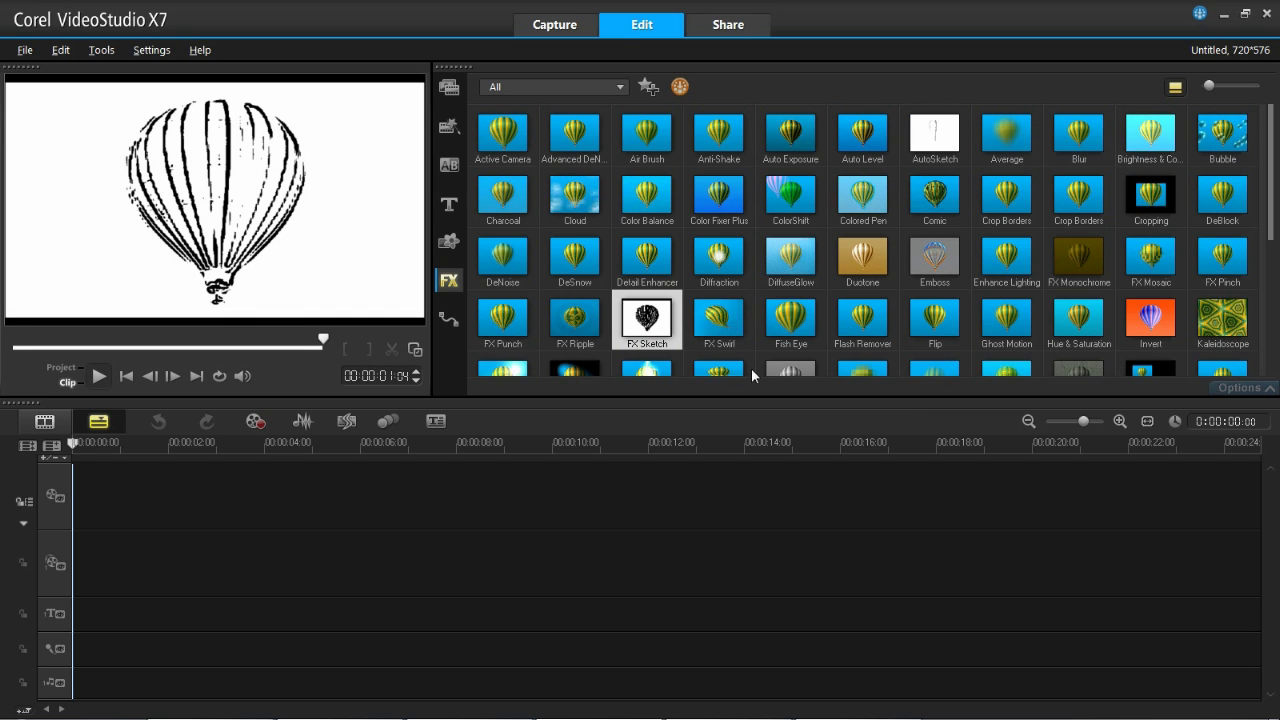
Preview FX Swirl, Fish Eye, Flash Remover, Flip, Ghost Motion, Hue & Saturation, Invert.
left_click(720, 325)
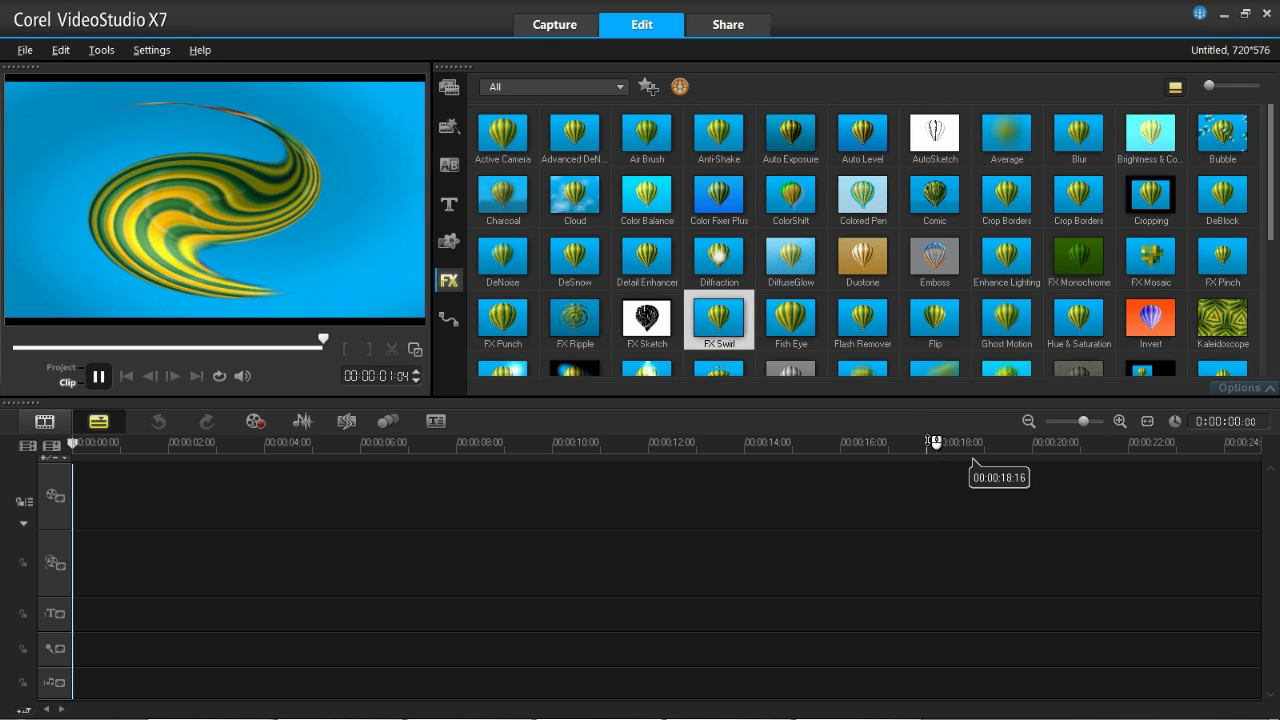
left_click(790, 318)
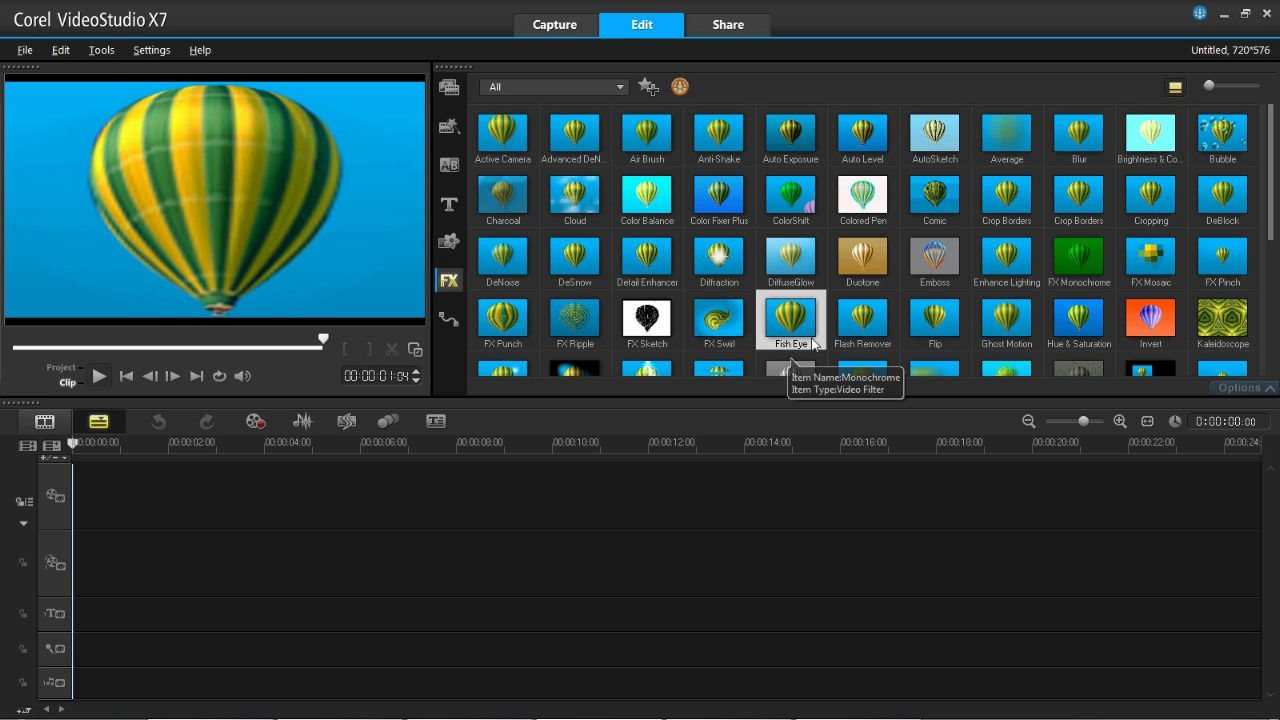
left_click(857, 338)
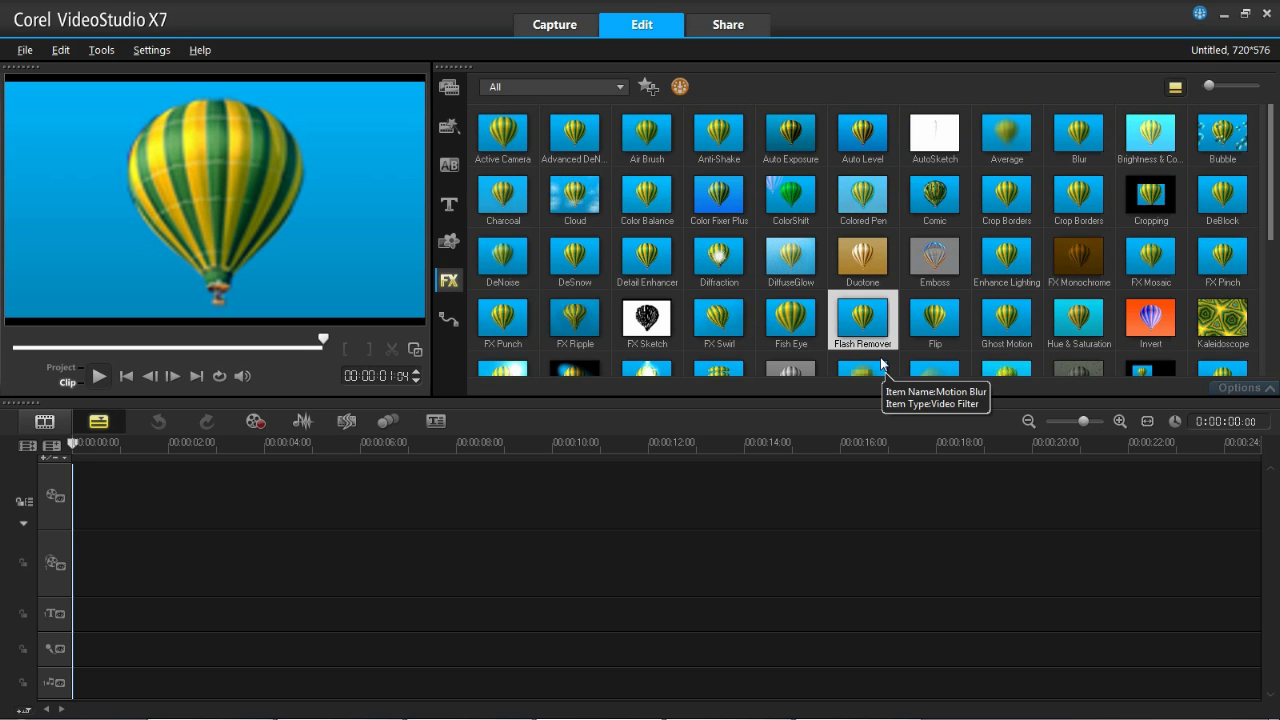
left_click(928, 328)
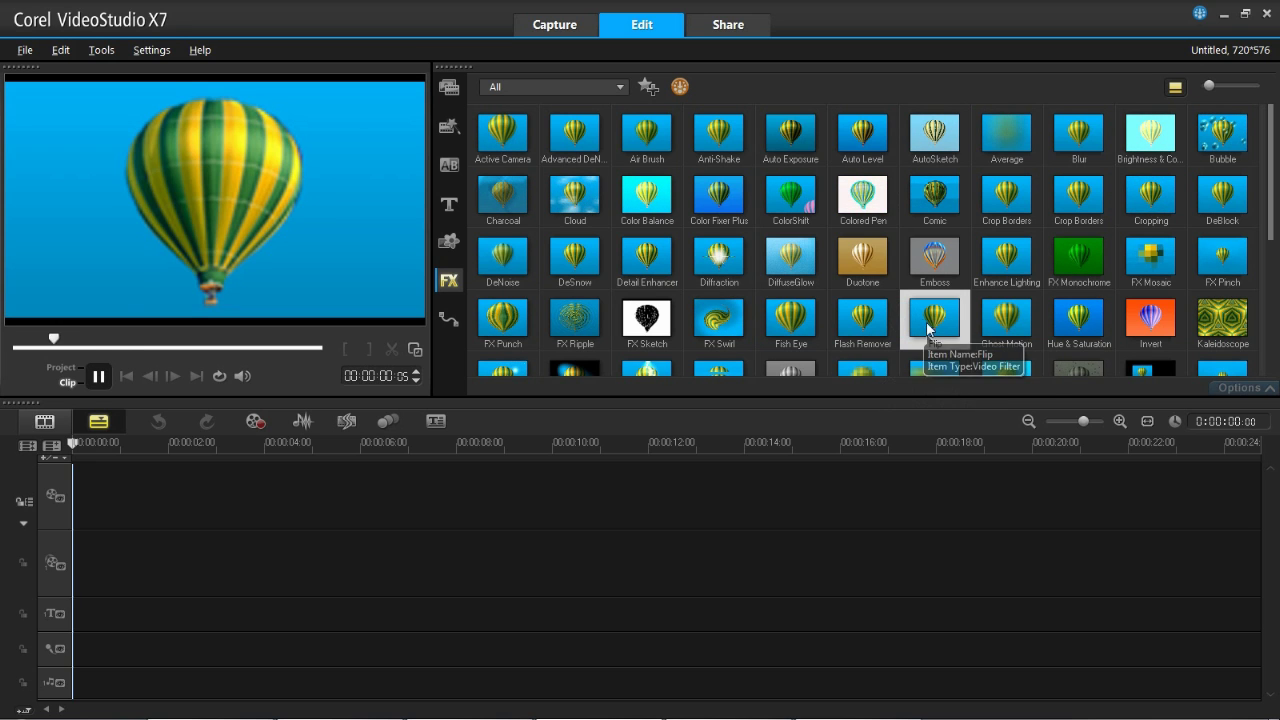
left_click(1009, 320)
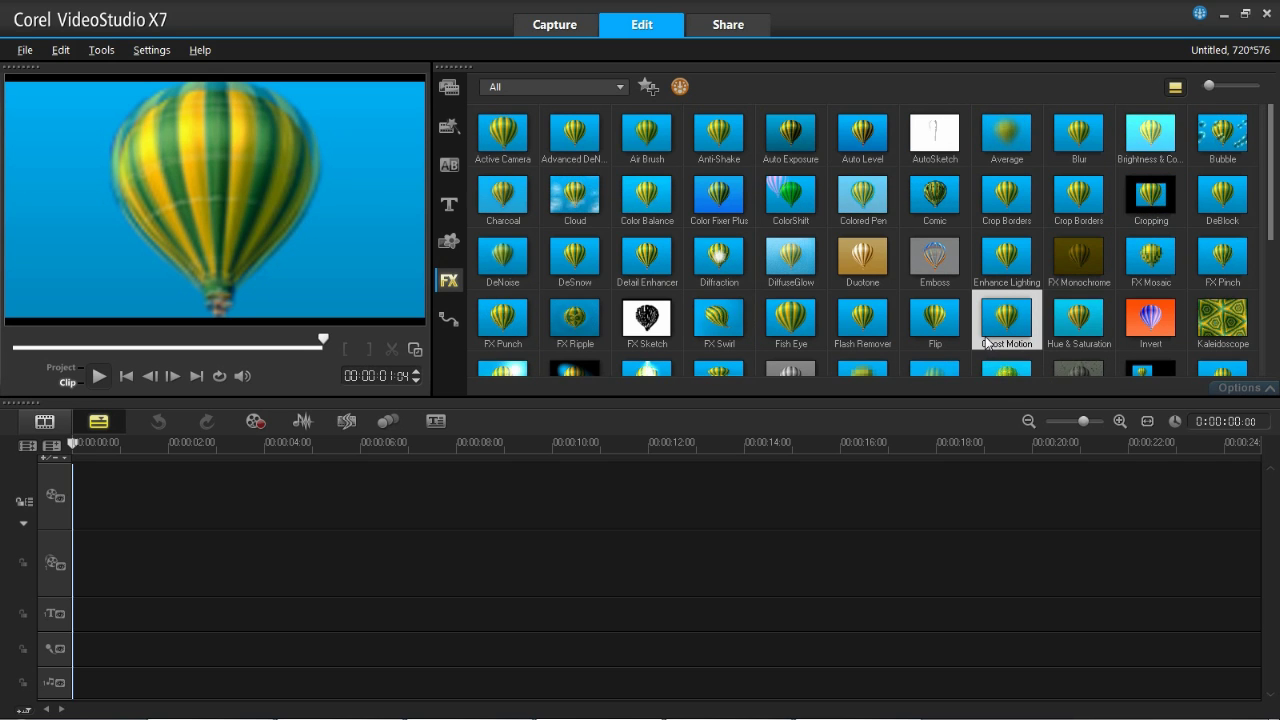
left_click(1080, 338)
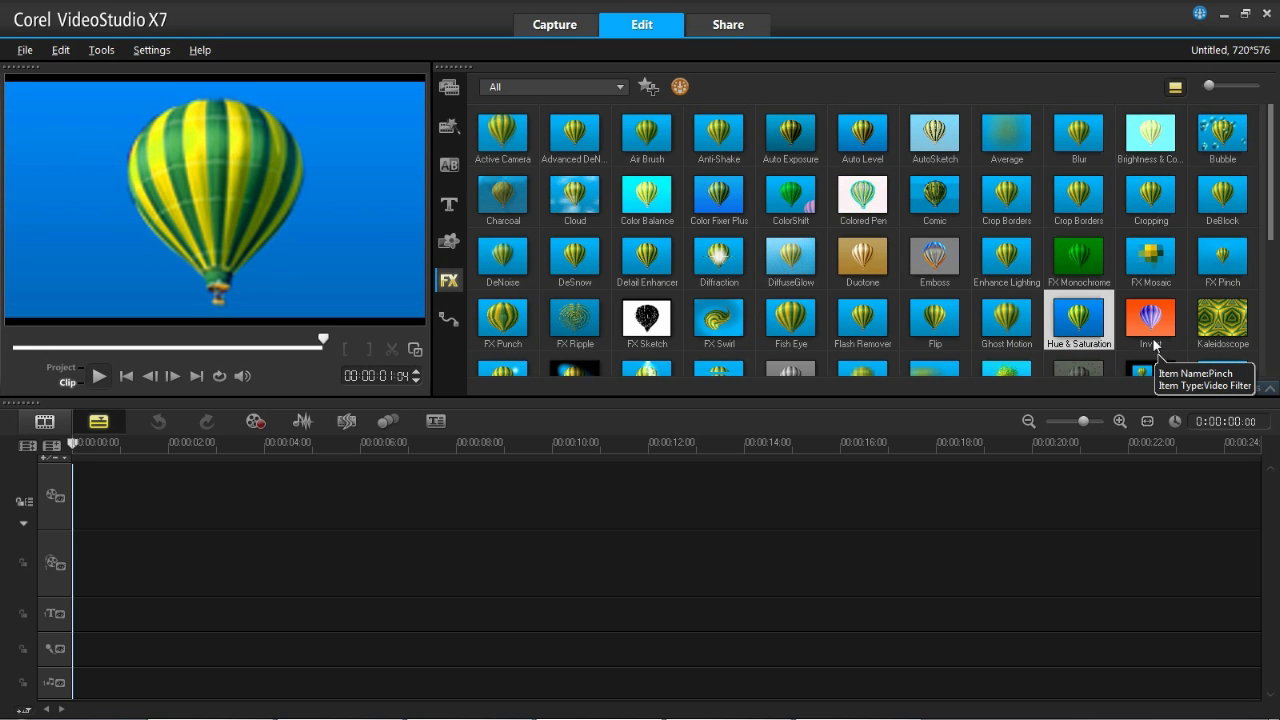
left_click(1152, 335)
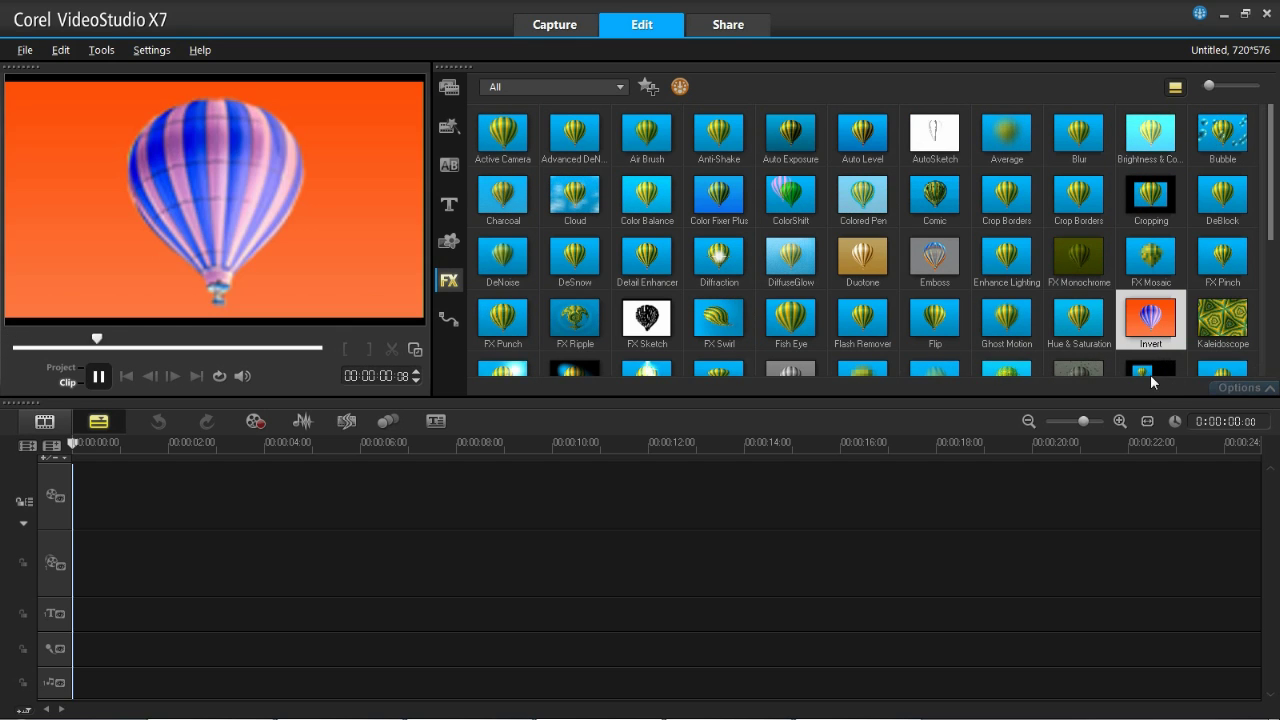
Preview Kaleidoscope, Lensflare, Light, Lightning and Mirror on the balloon clip.
scroll(1268, 272, "down", 2)
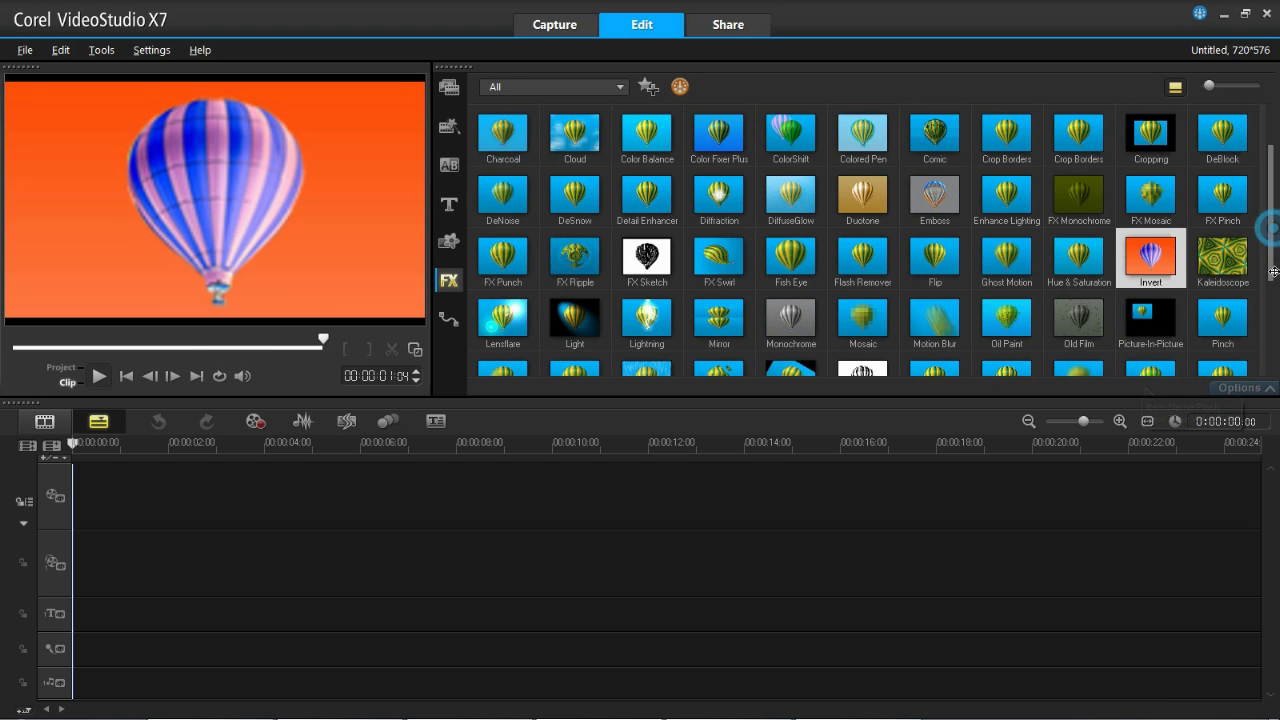
key("Right")
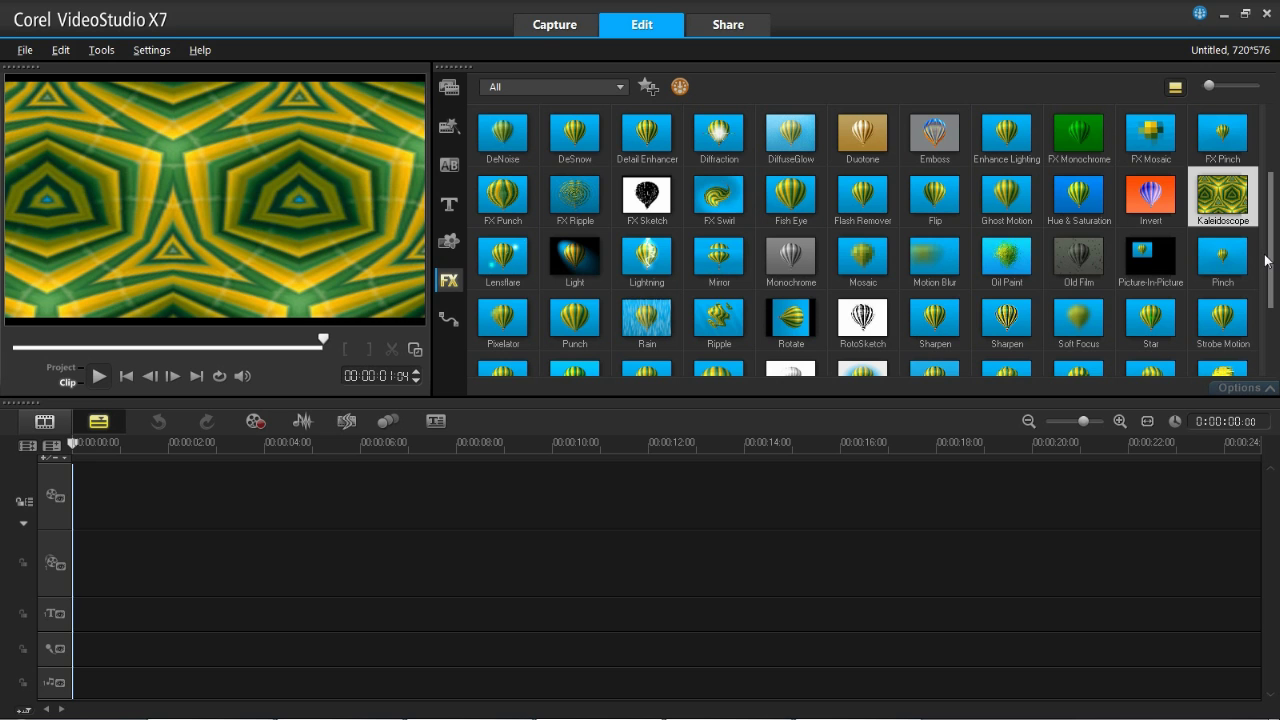
left_click(497, 258)
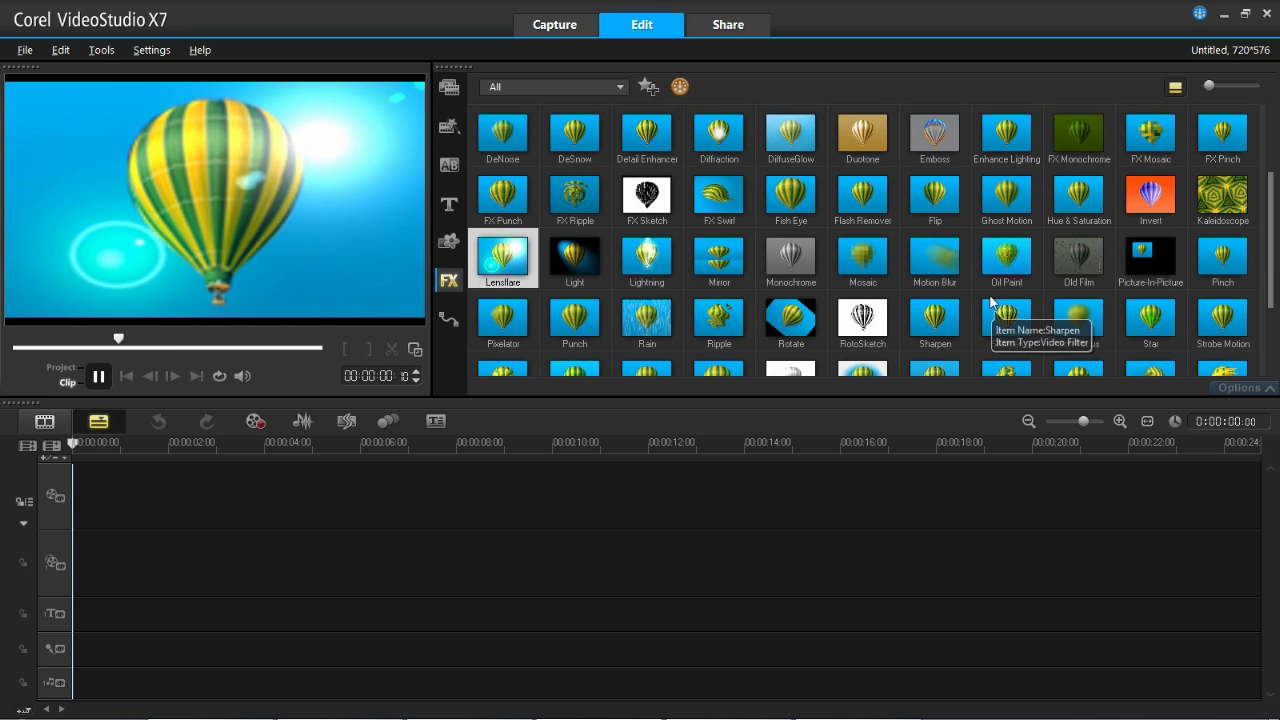
left_click(584, 262)
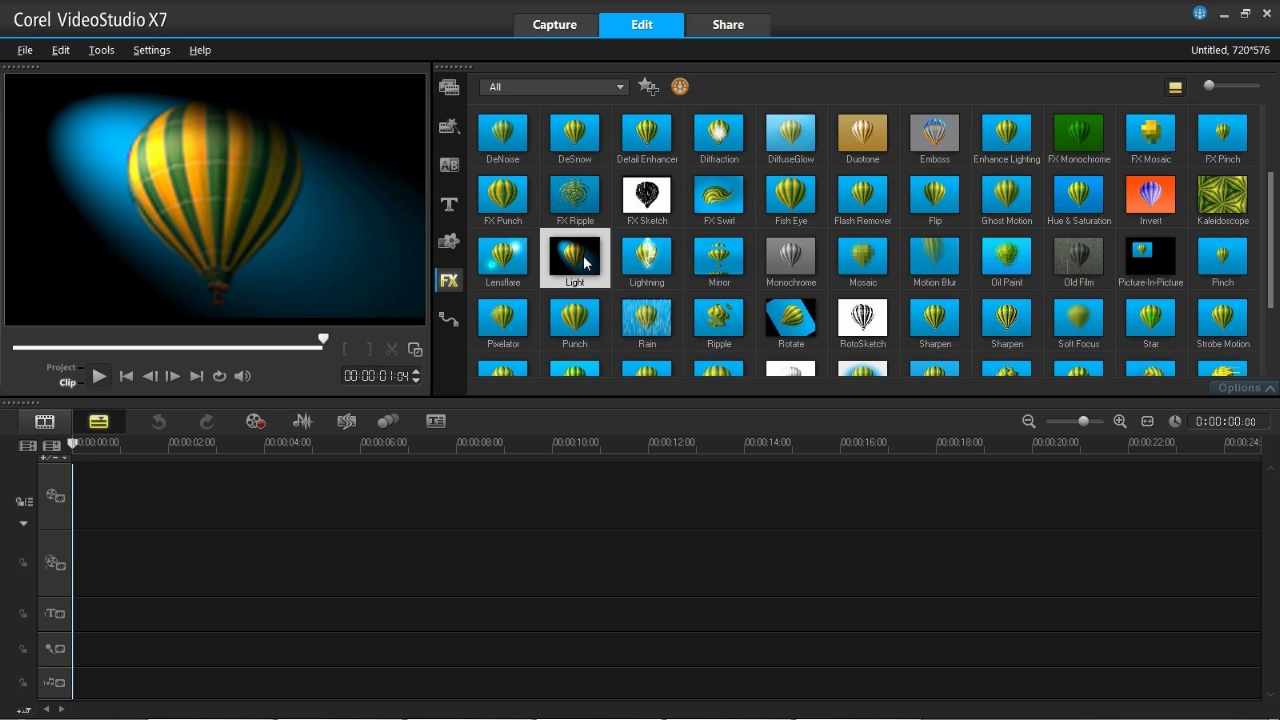
left_click(650, 266)
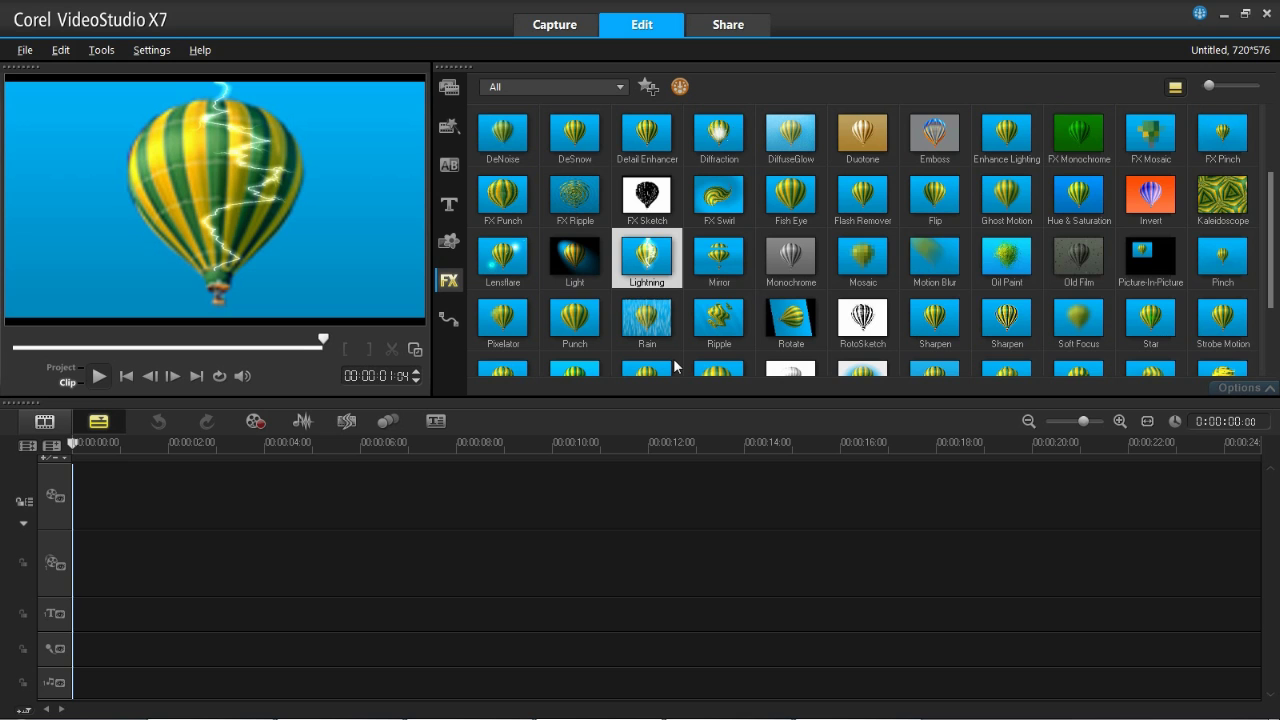
left_click(722, 258)
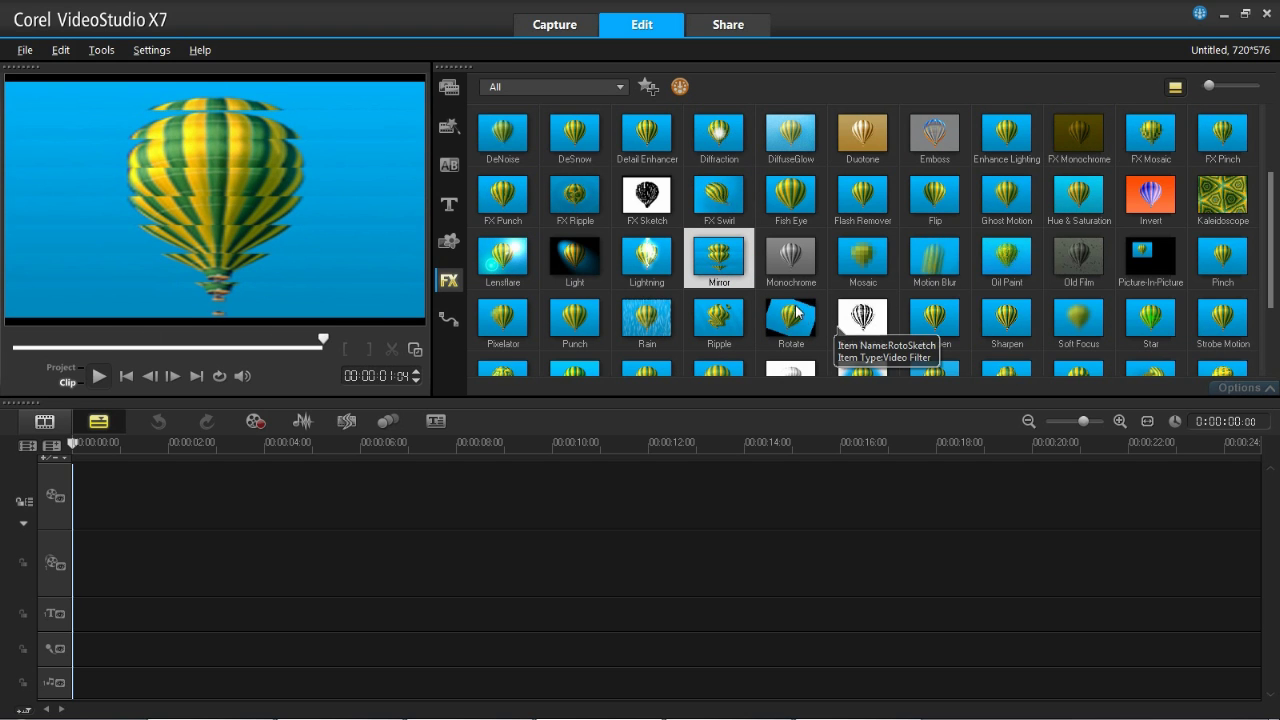
Preview Monochrome, Mosaic, Motion Blur twice, Oil Paint, Old Film and Picture-In-Picture.
left_click(791, 256)
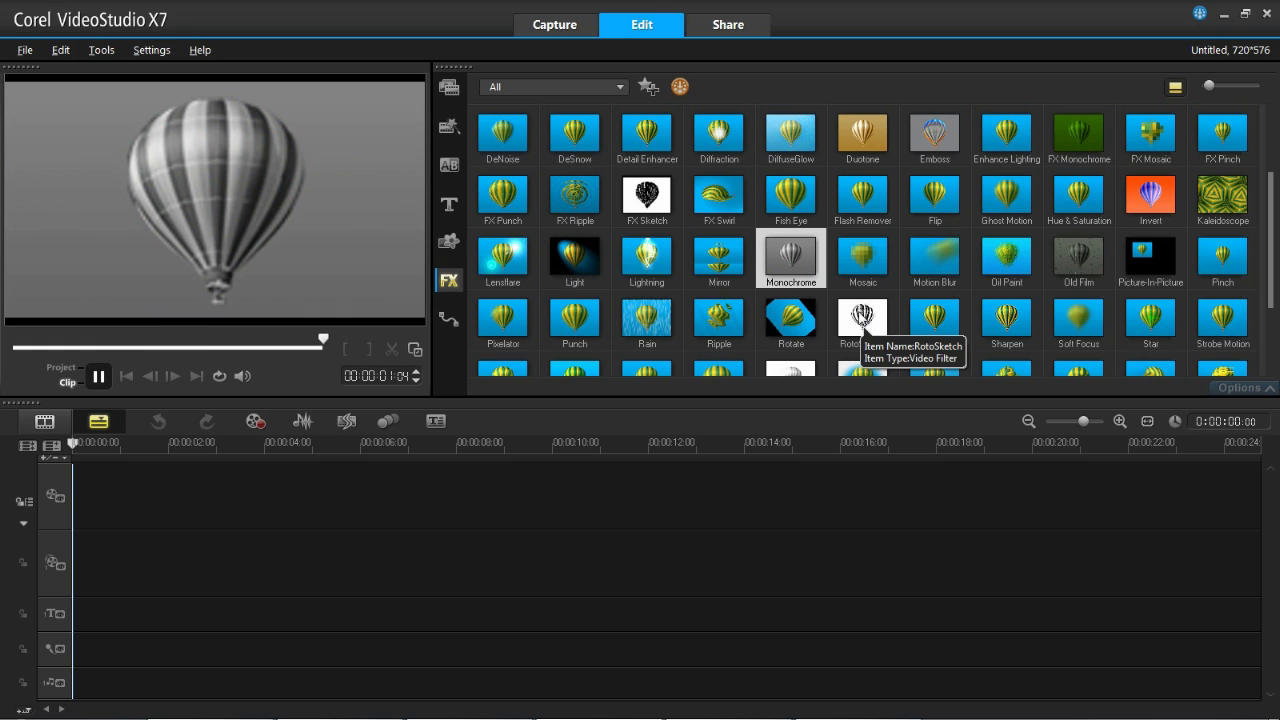
left_click(862, 262)
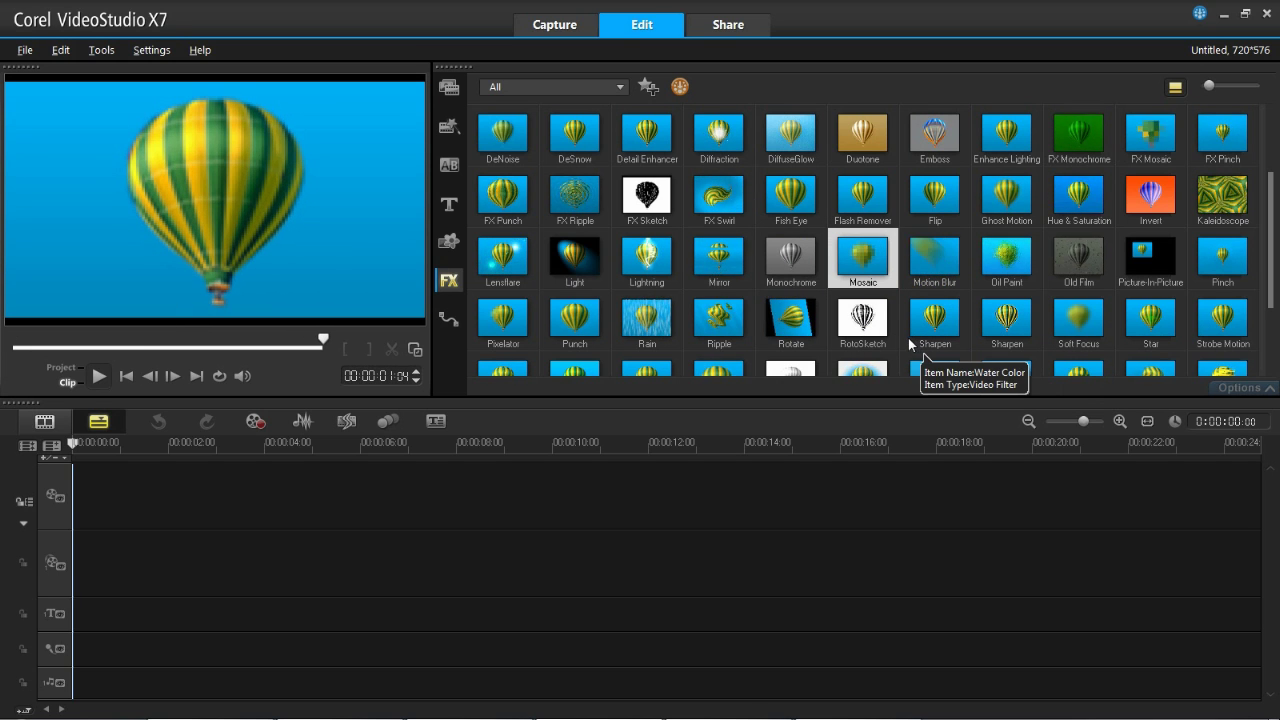
left_click(937, 258)
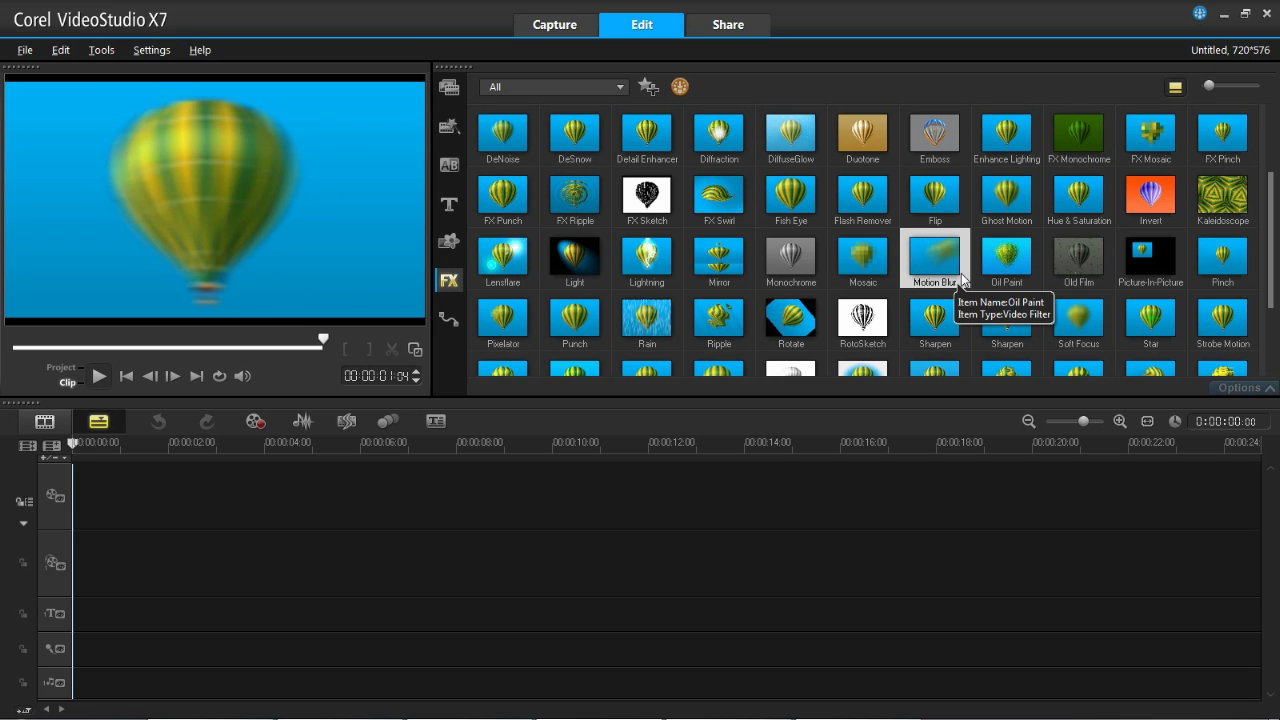
left_click(958, 280)
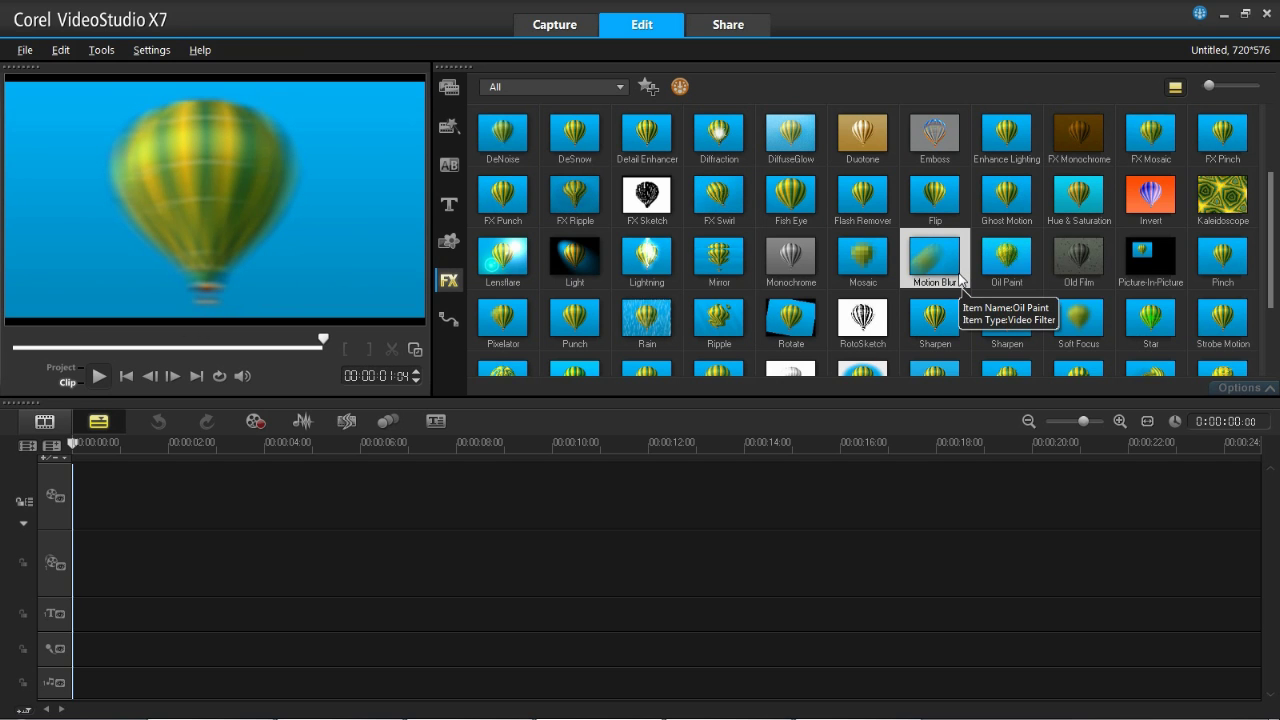
left_click(1015, 275)
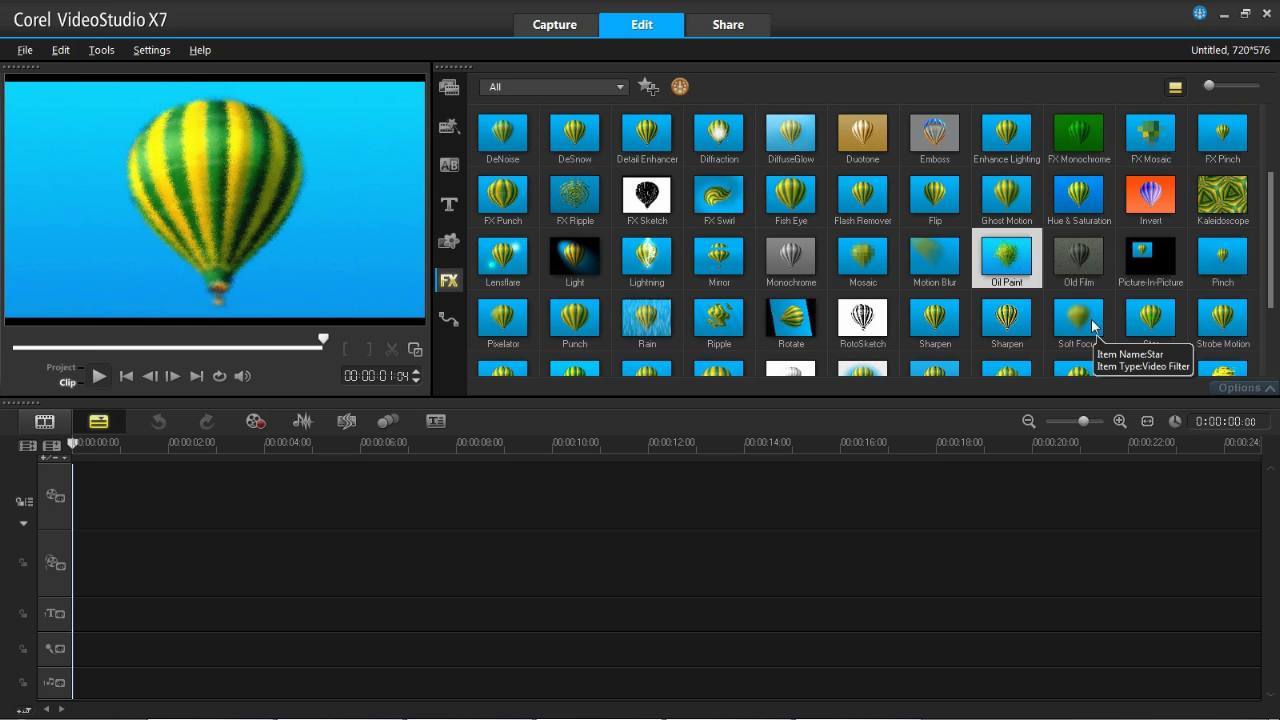
left_click(1092, 266)
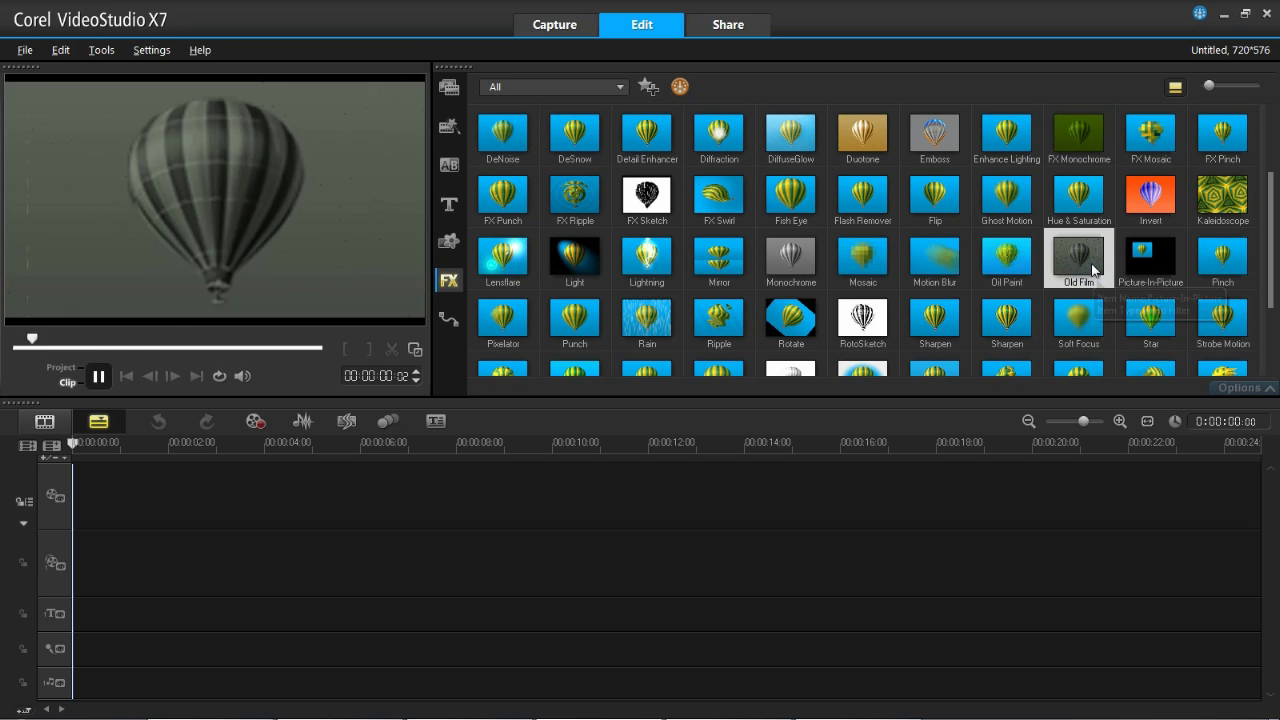
left_click(1150, 258)
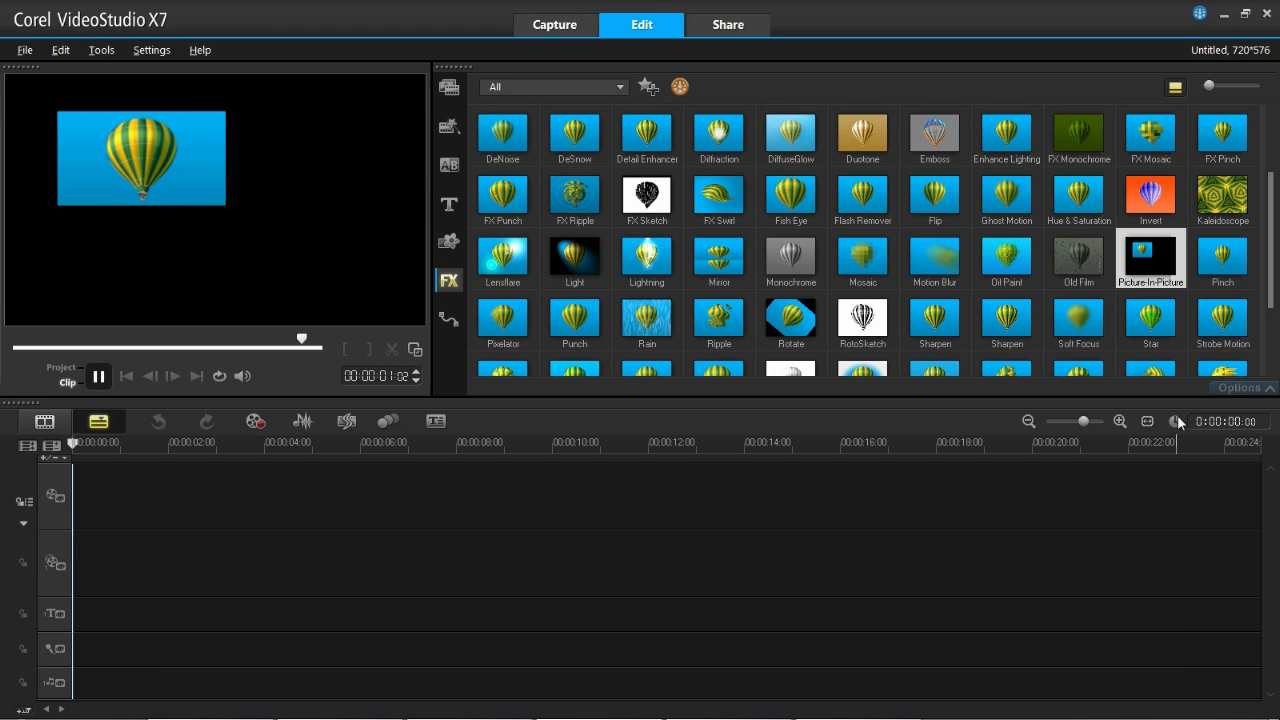
Preview Pinch, Pixelator, Punch, Rain, Ripple and Rotate on the balloon clip.
left_click(1231, 276)
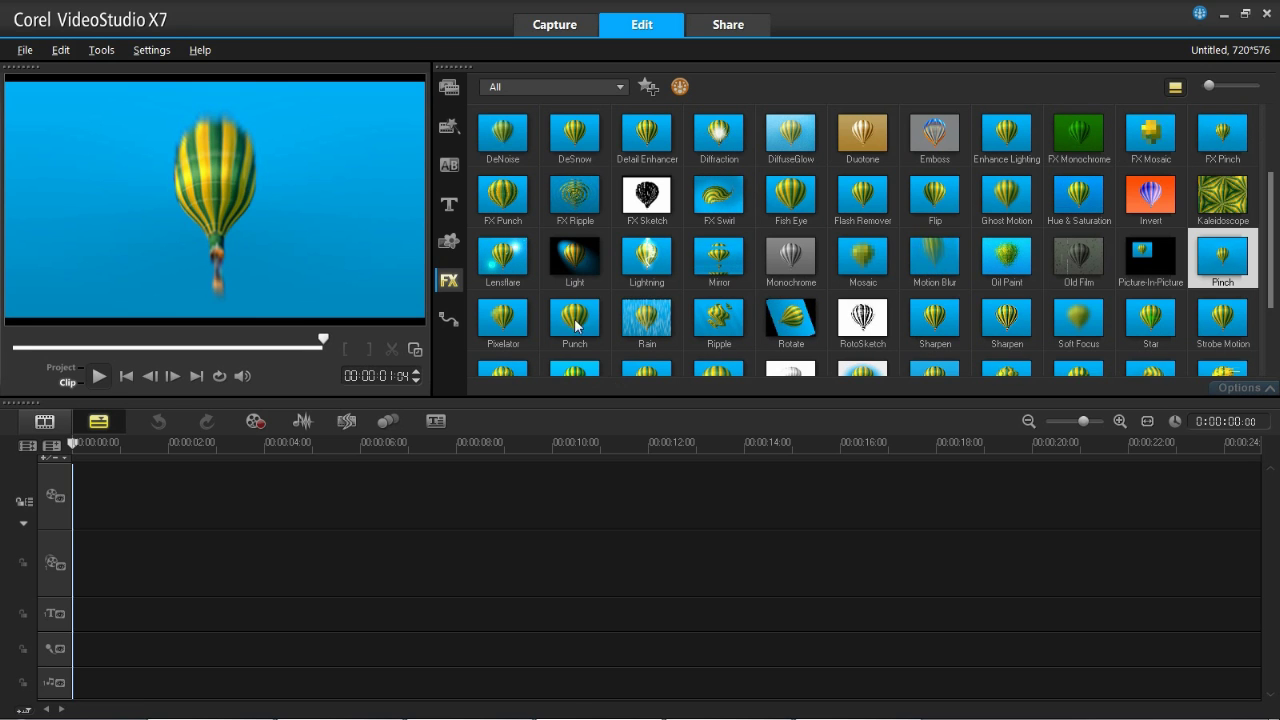
left_click(530, 322)
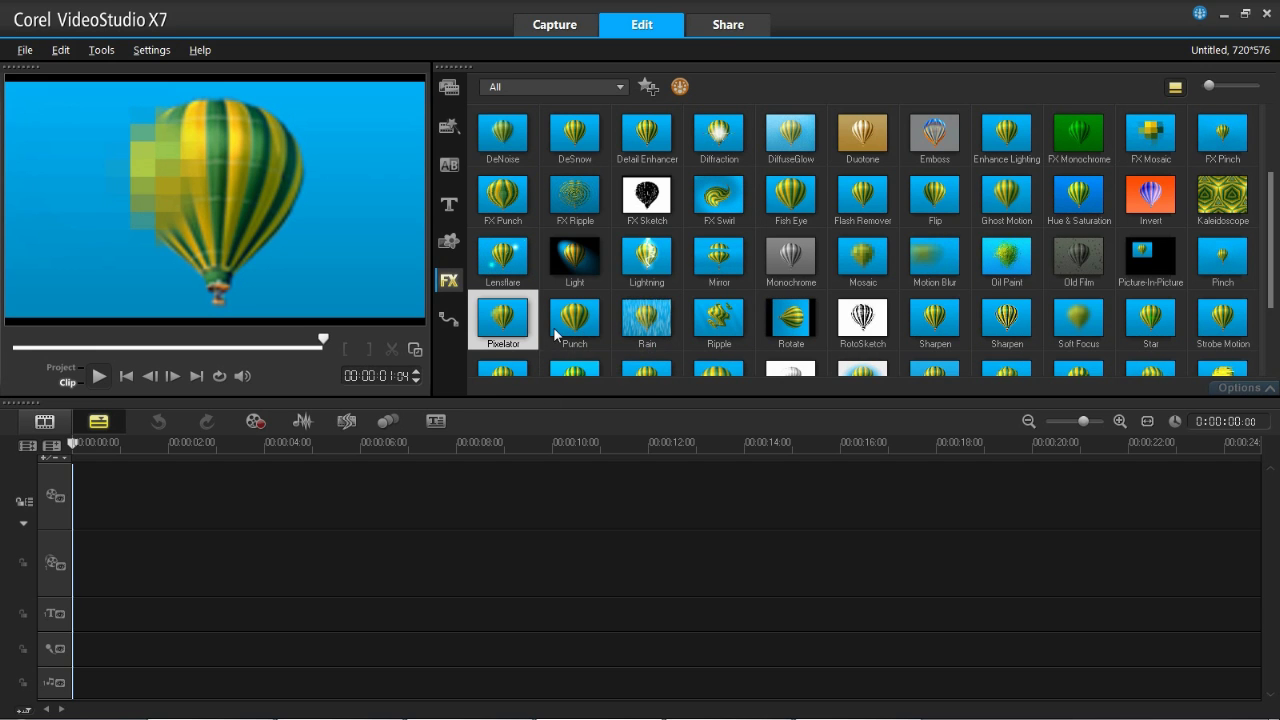
left_click(578, 334)
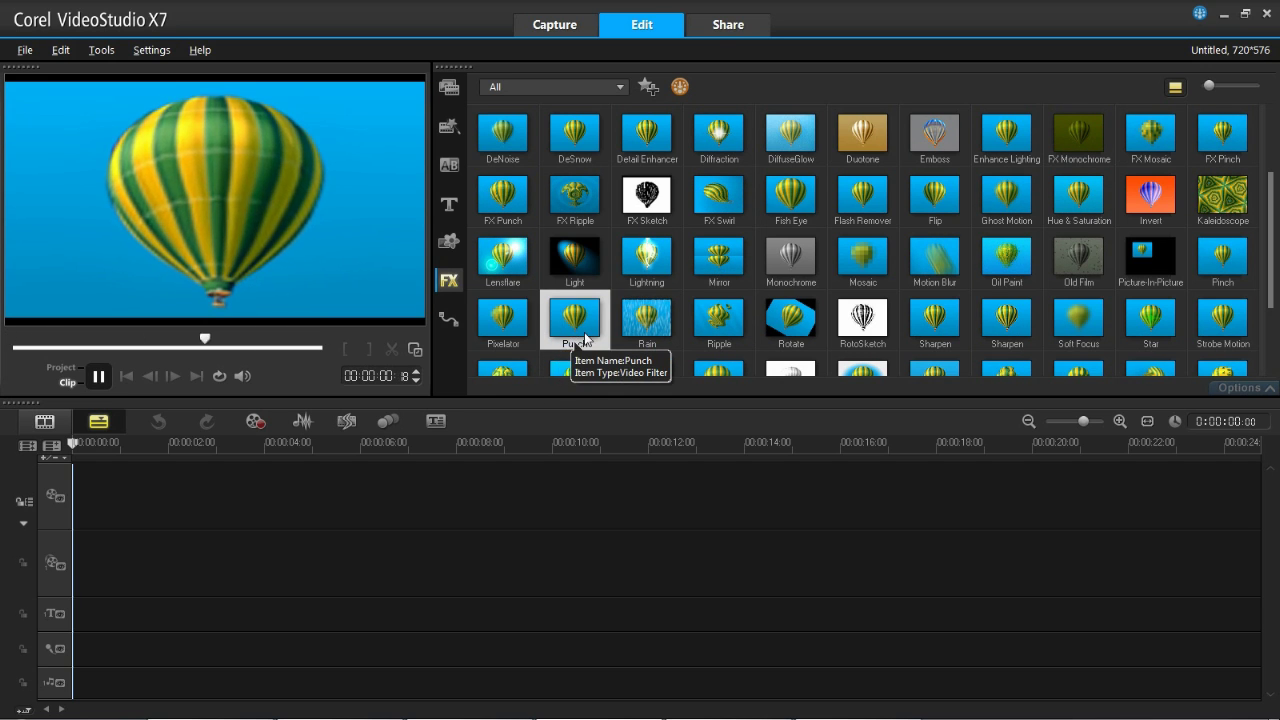
left_click(647, 318)
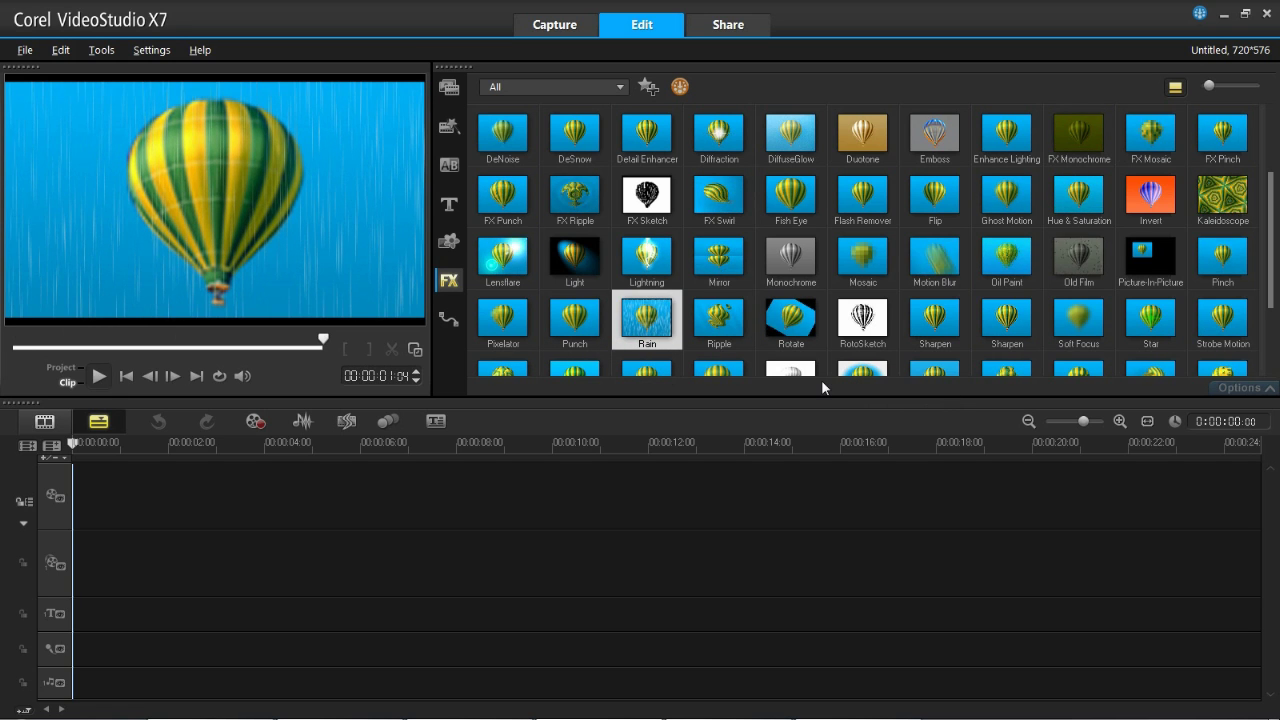
left_click(740, 336)
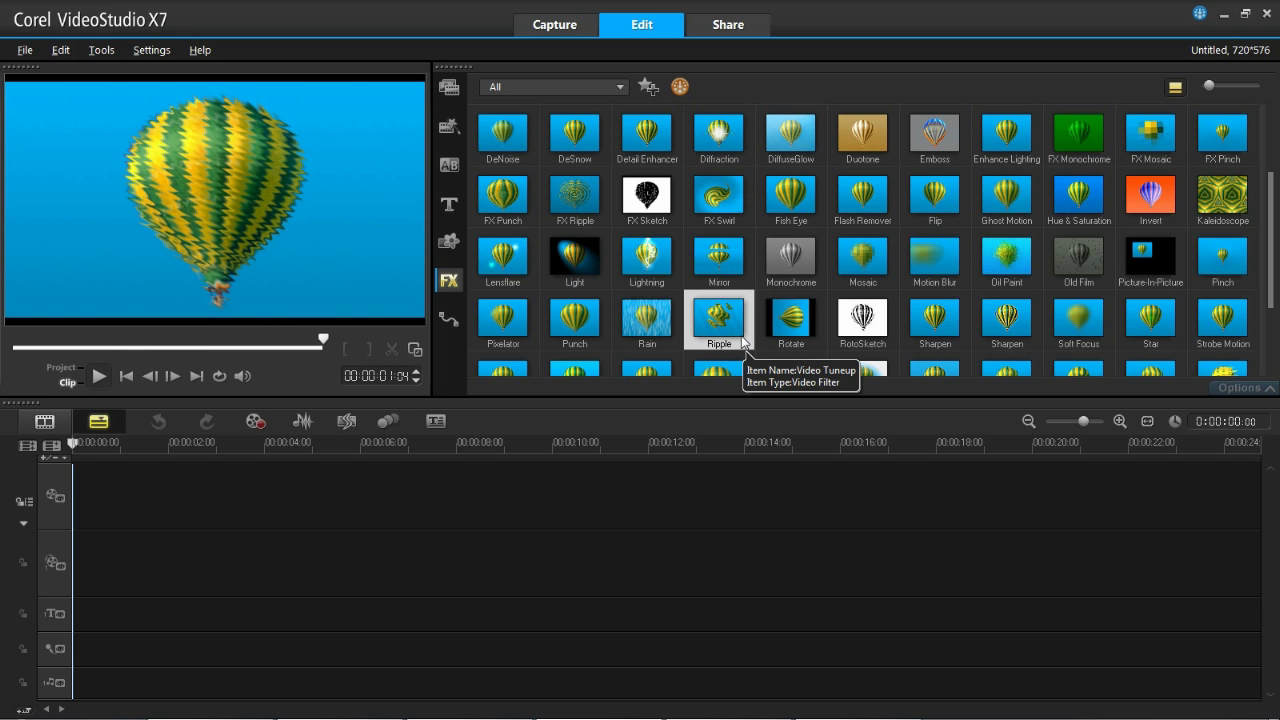
left_click(790, 320)
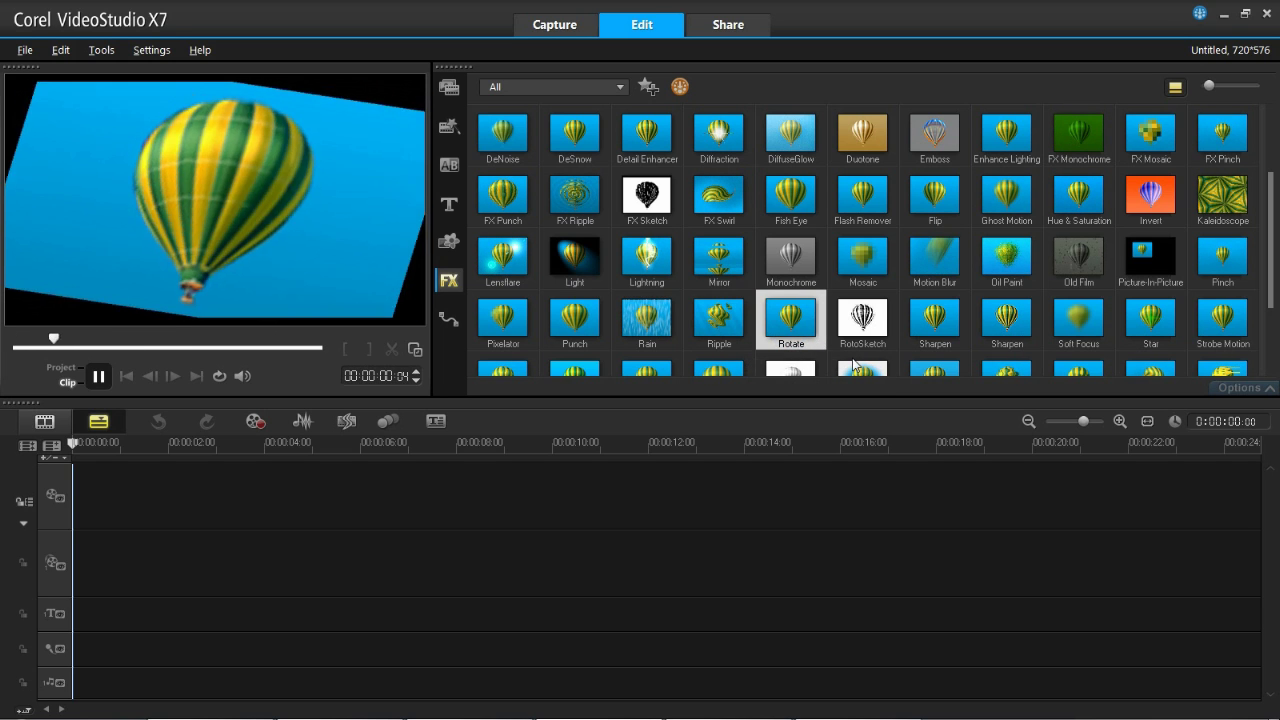
Preview RotoSketch, both Sharpen filters, then Soft Focus further down the gallery.
left_click(862, 328)
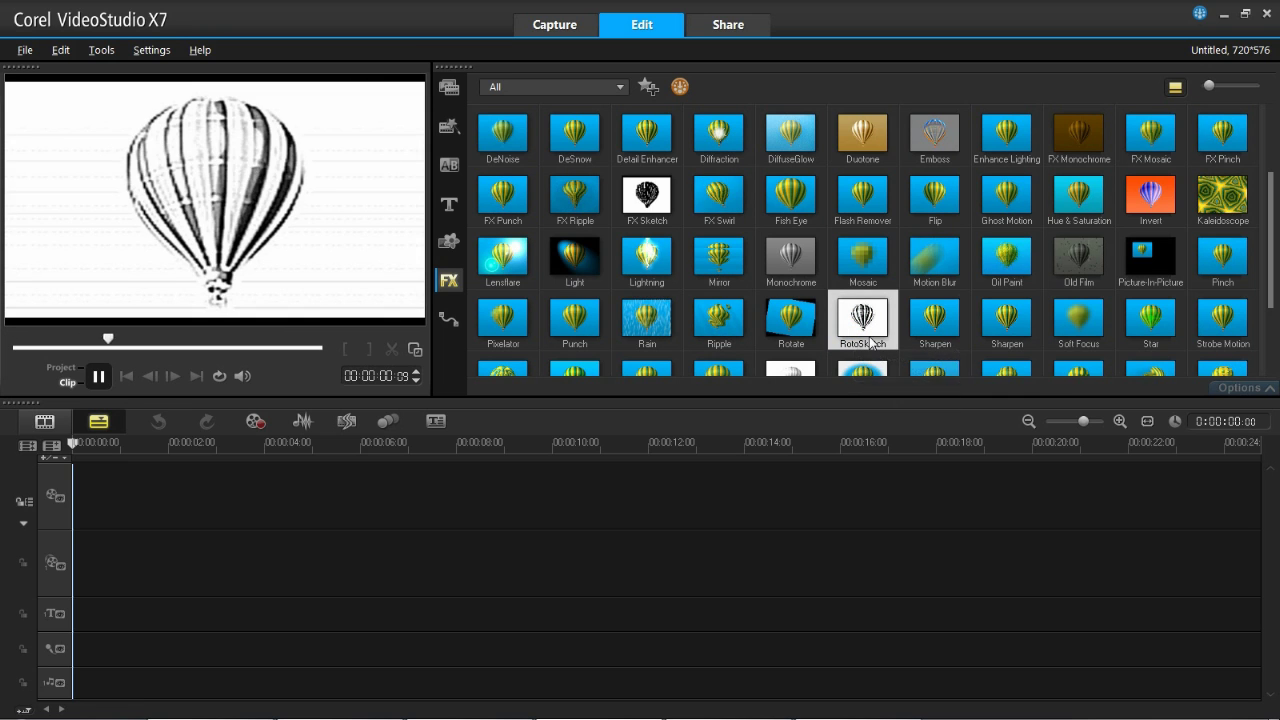
left_click(955, 330)
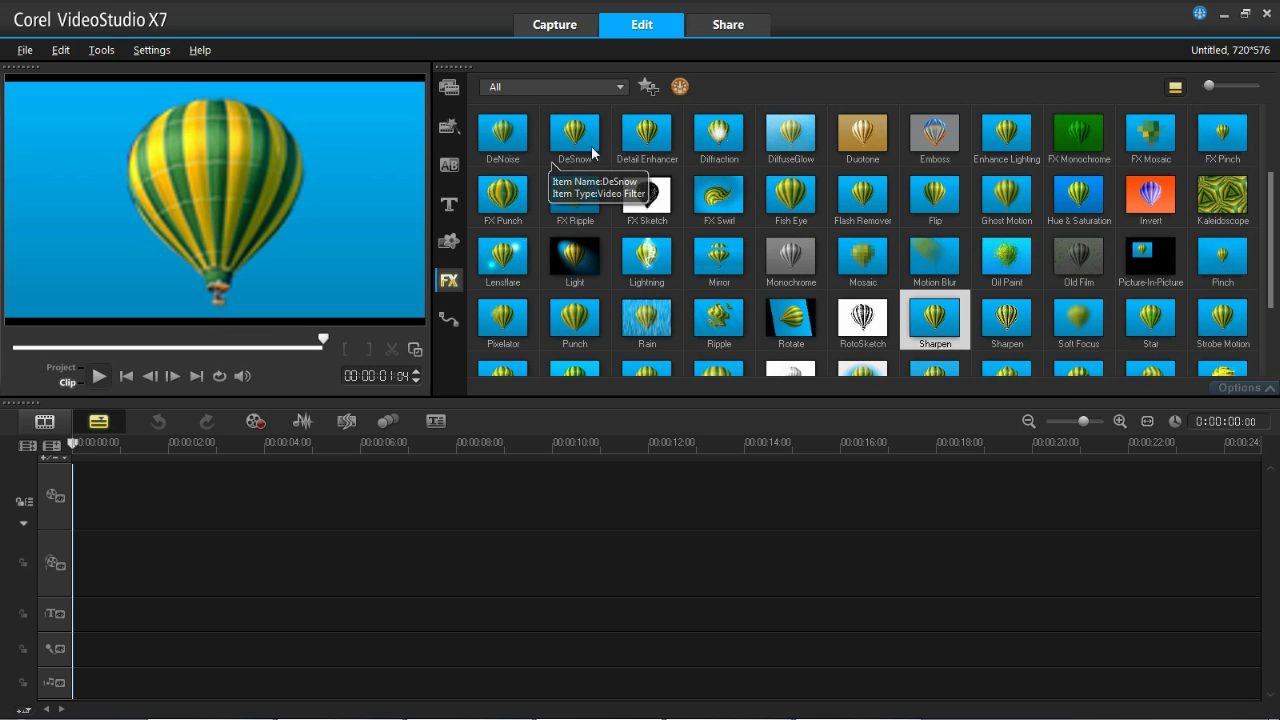
left_click(1007, 315)
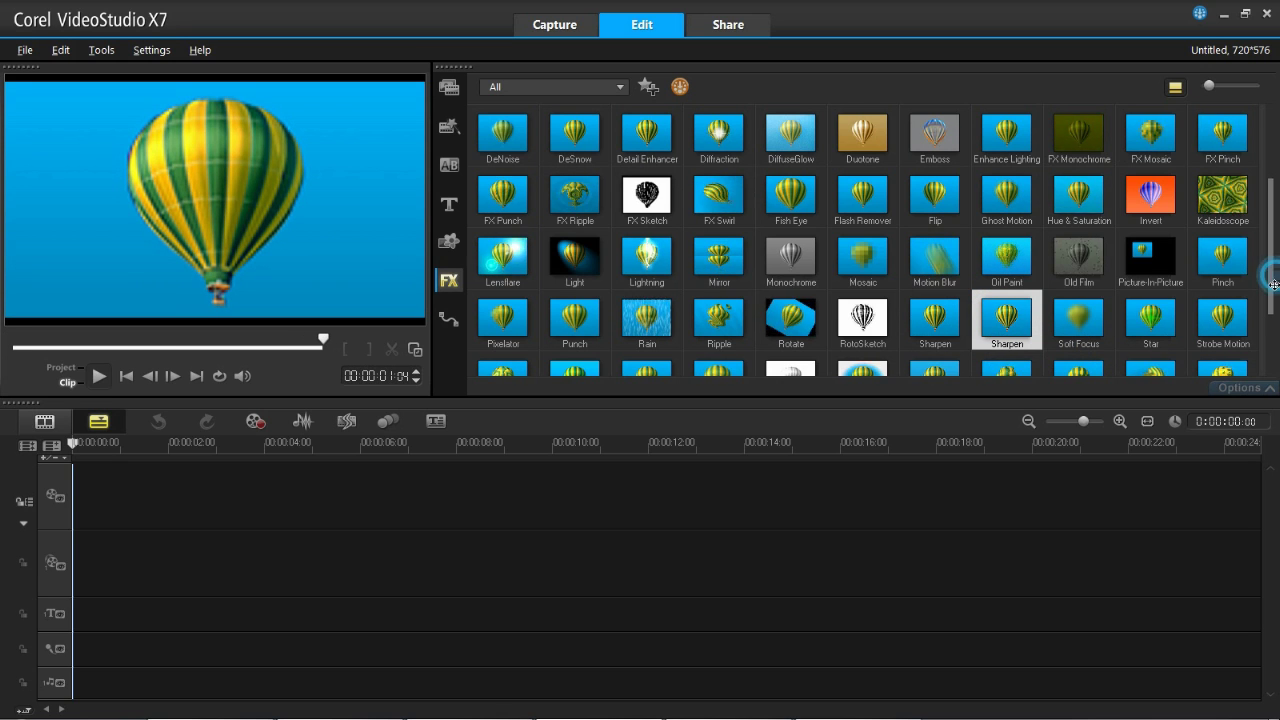
left_click_drag(1268, 271, 1268, 352)
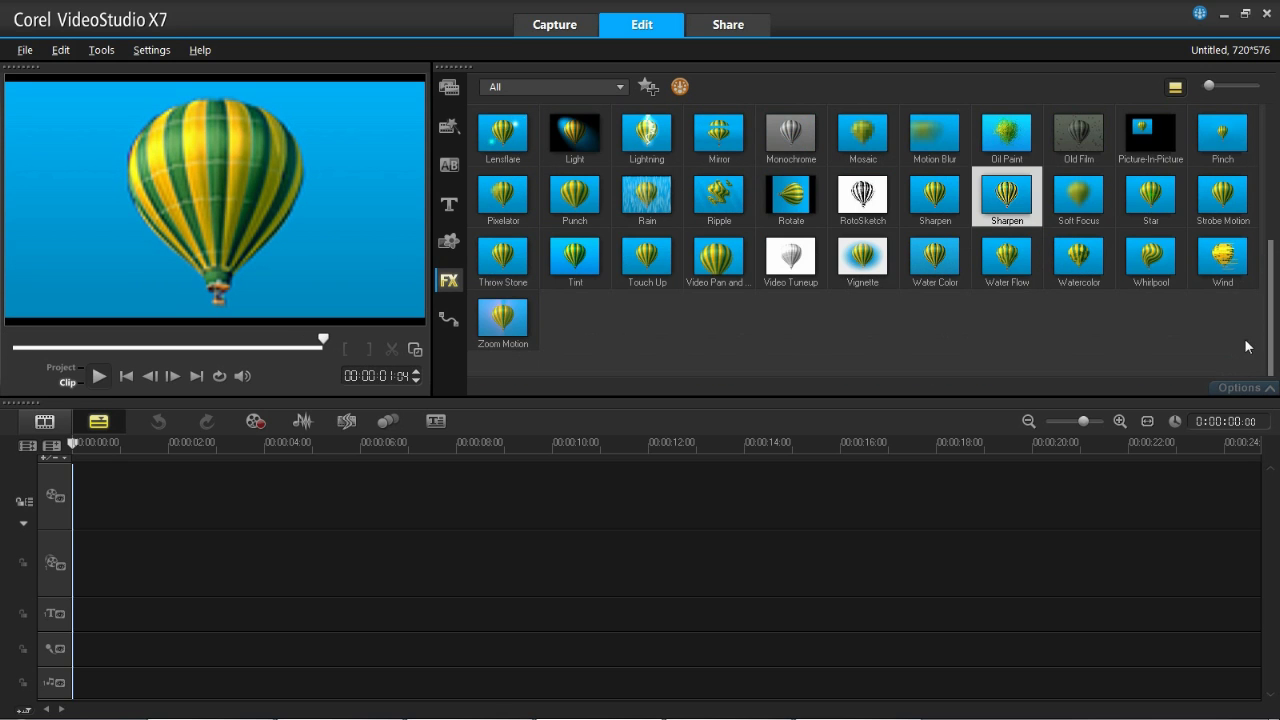
left_click(1095, 200)
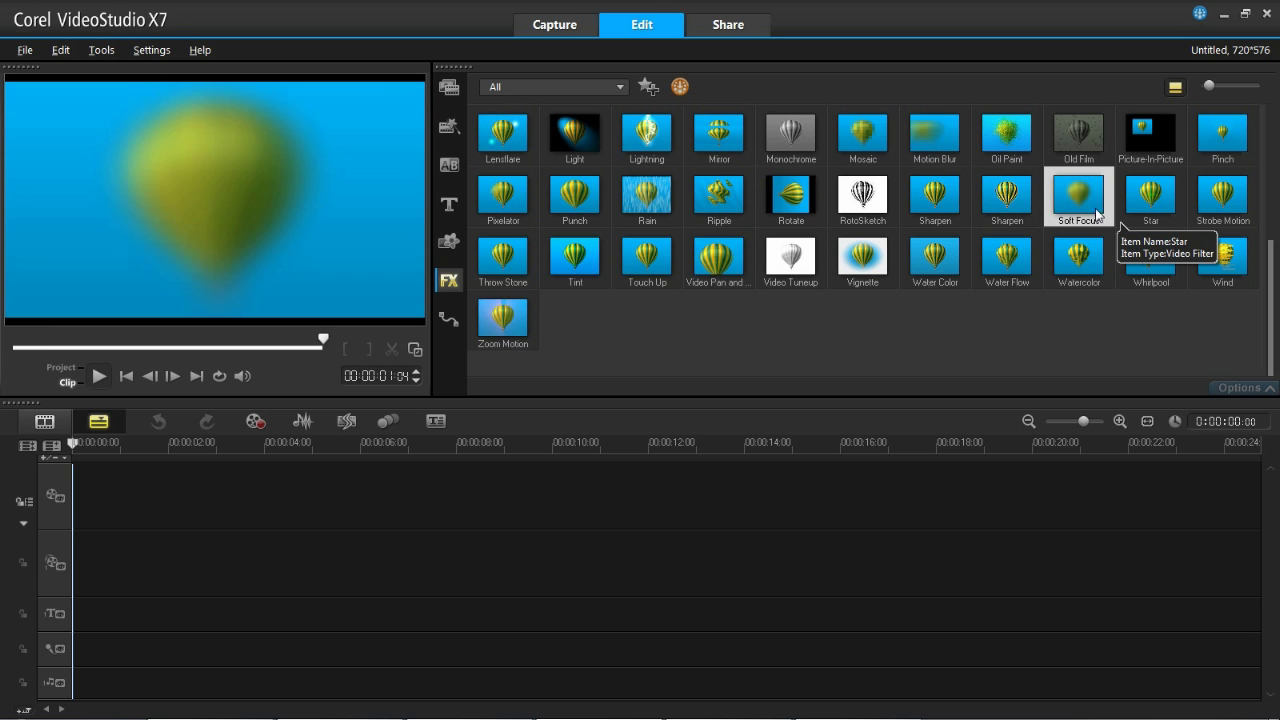
Preview Star, Strobe Motion, Throw Stone, Tint, Touch Up, Video Pan and Zoom, Video Tuneup, Vignette and Water Color on the balloon.
left_click(1147, 208)
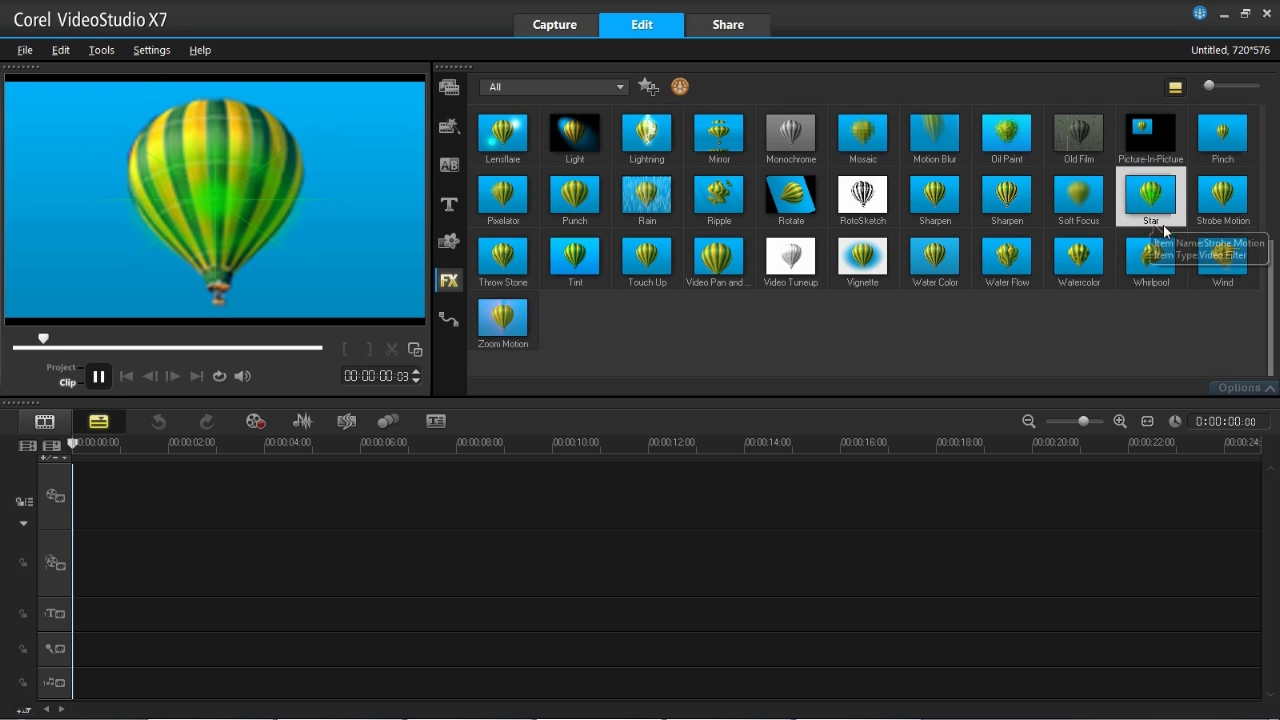
left_click(1212, 210)
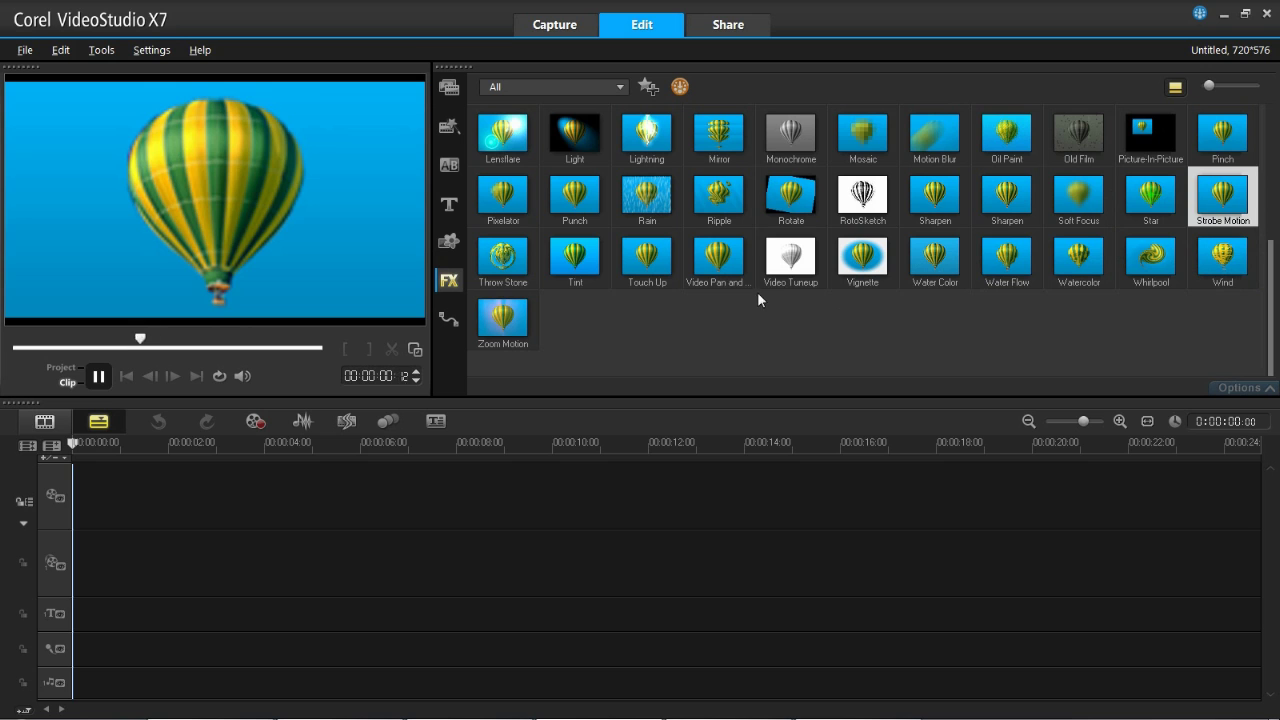
left_click(503, 256)
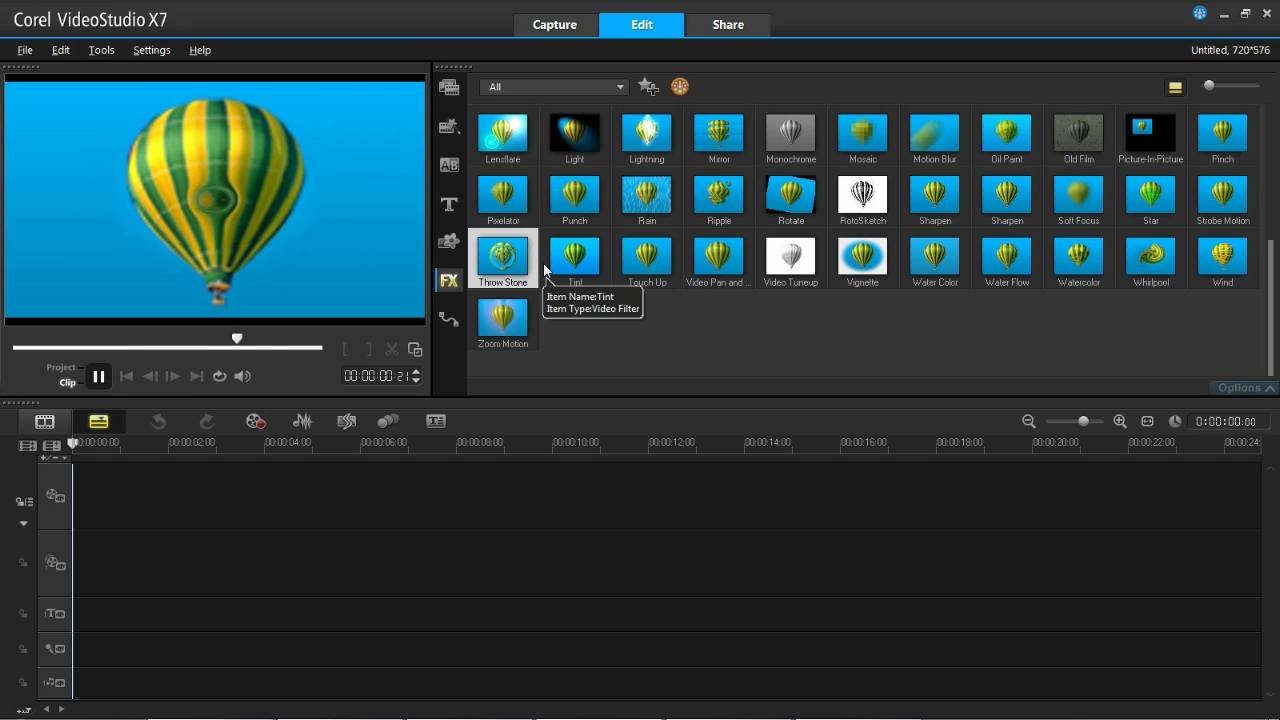
left_click(573, 260)
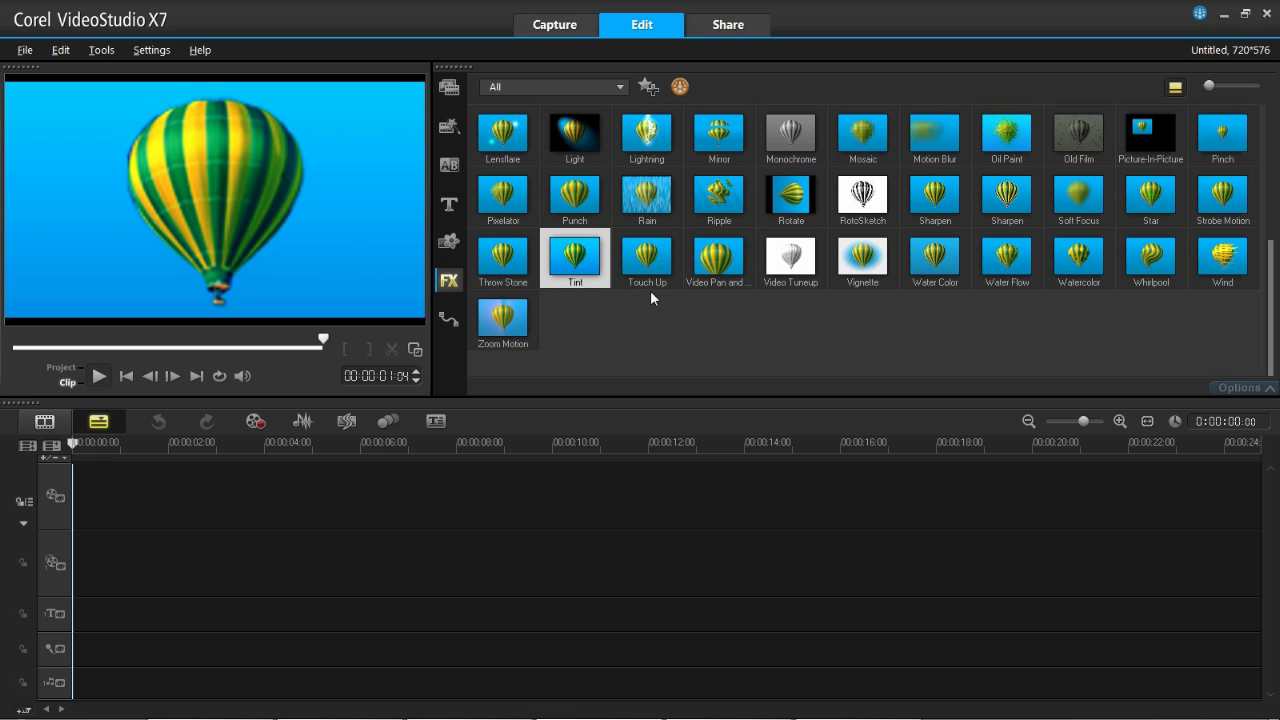
left_click(651, 253)
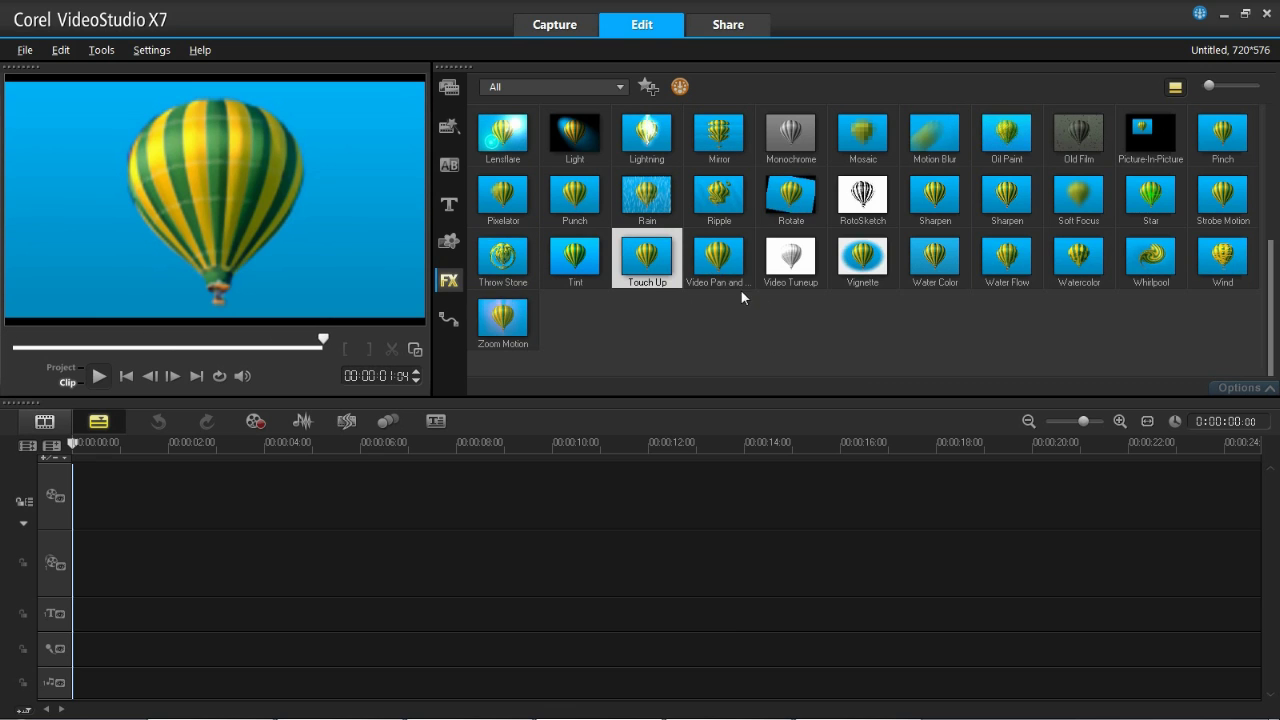
left_click(730, 268)
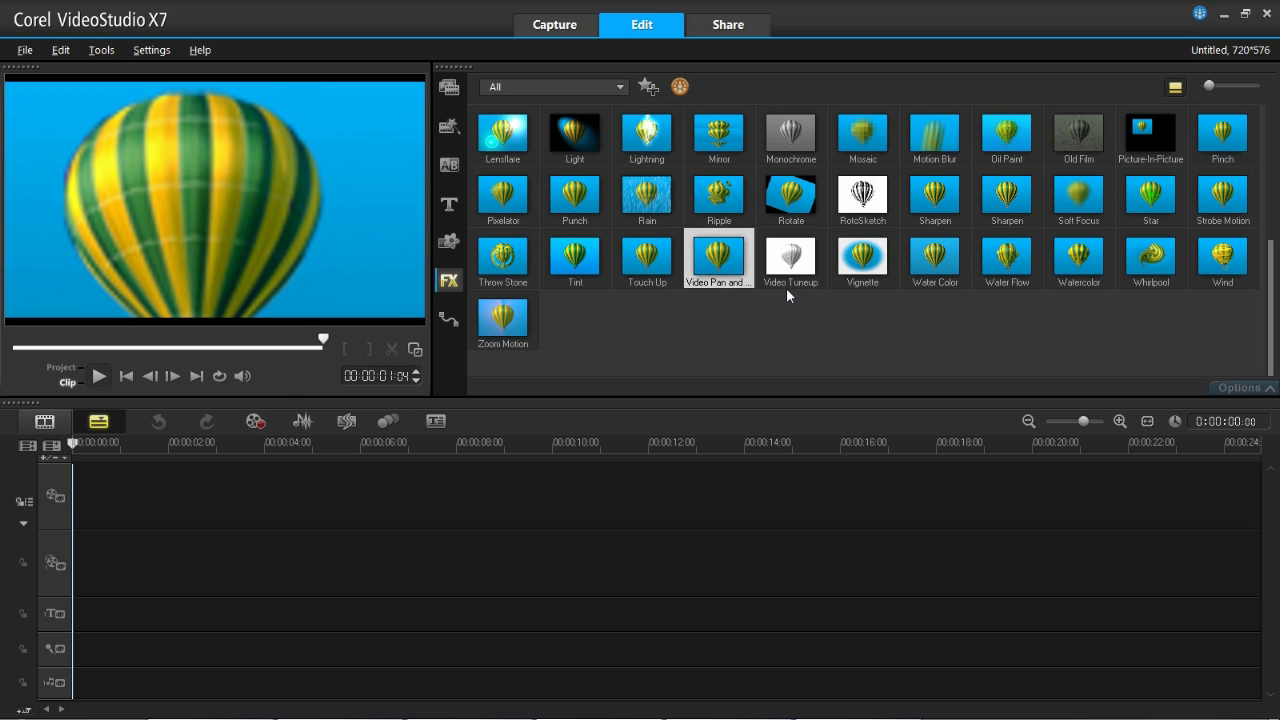
left_click(784, 280)
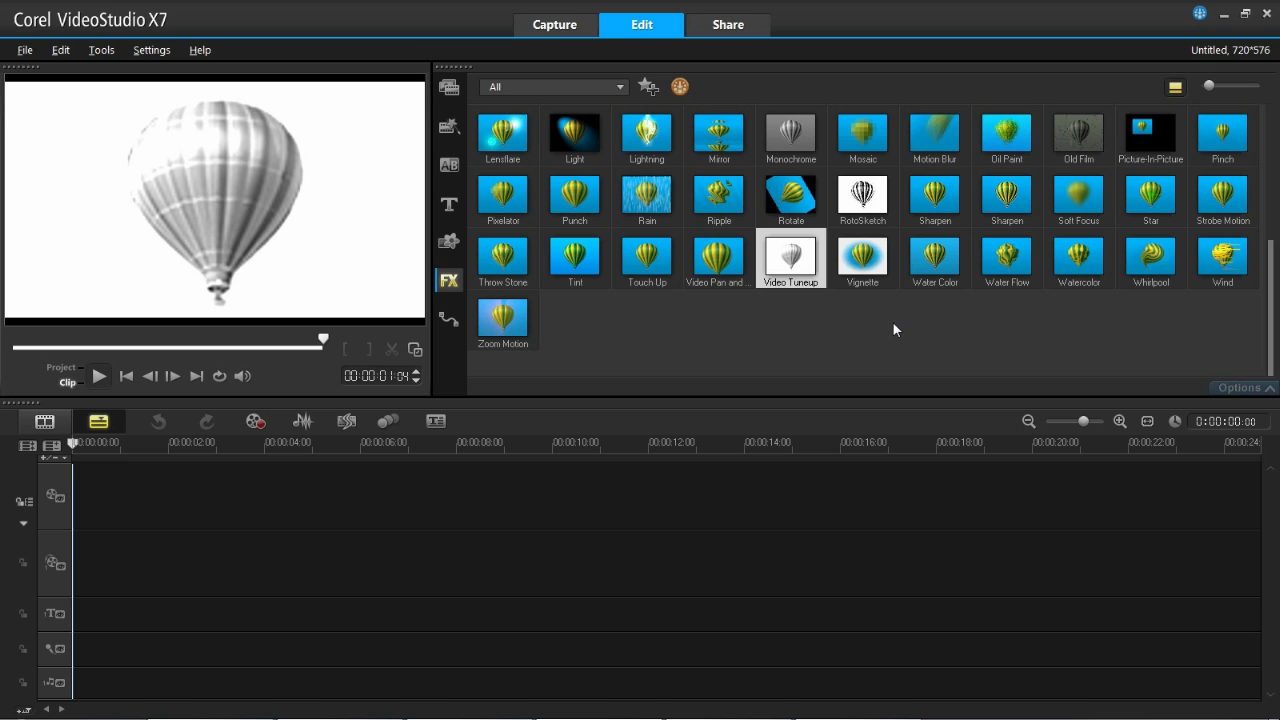
left_click(866, 268)
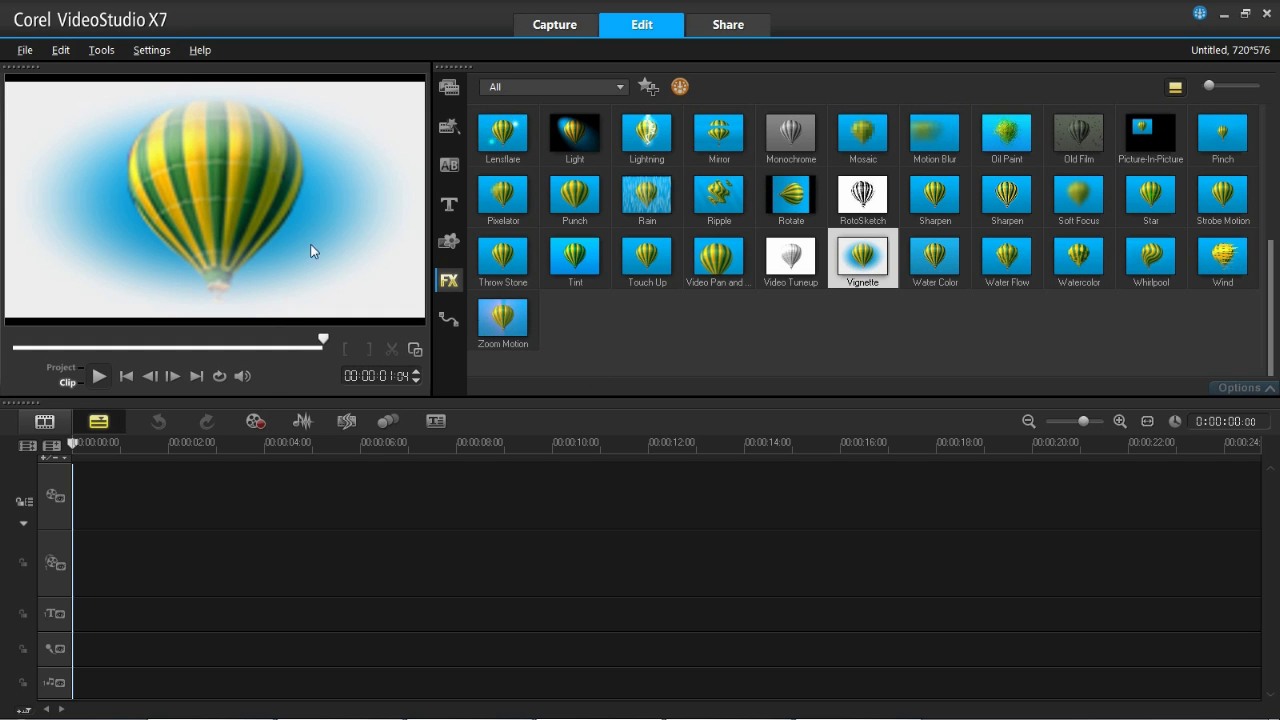
key("space")
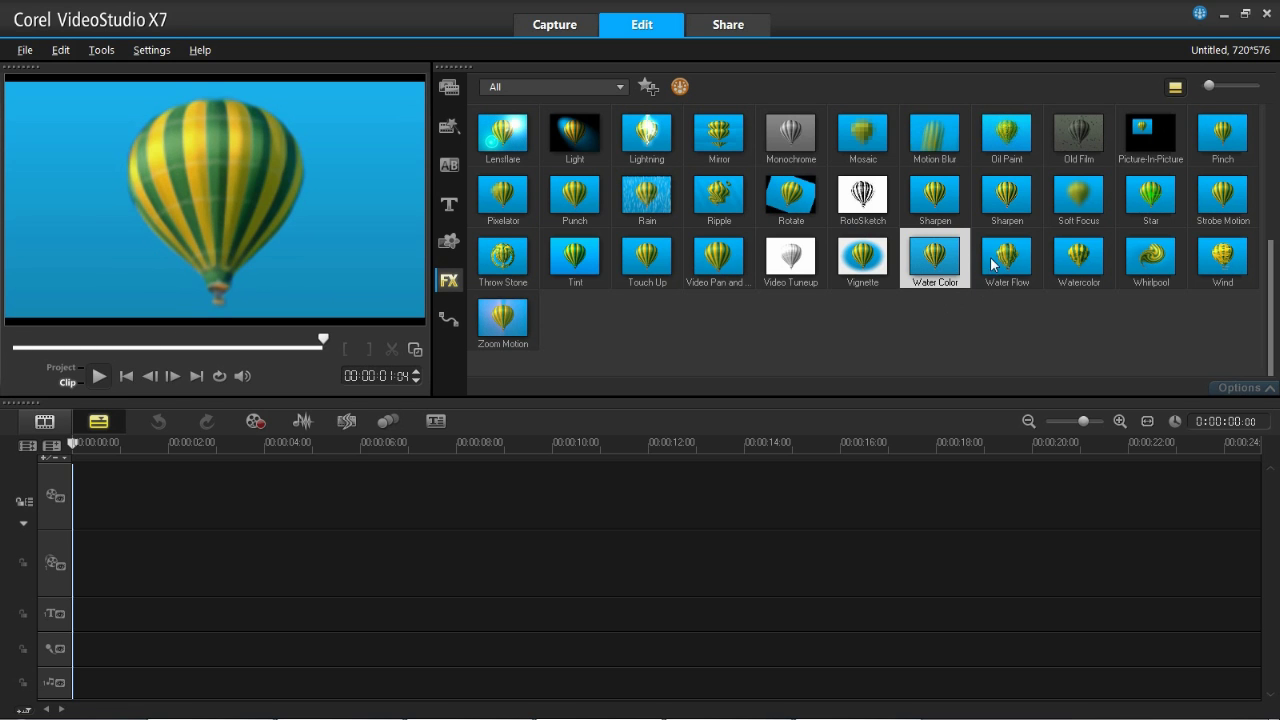
Preview the Water Flow, Watercolor, Whirlpool, Wind and Zoom Motion effects, then return the FX library to the top.
left_click(1020, 284)
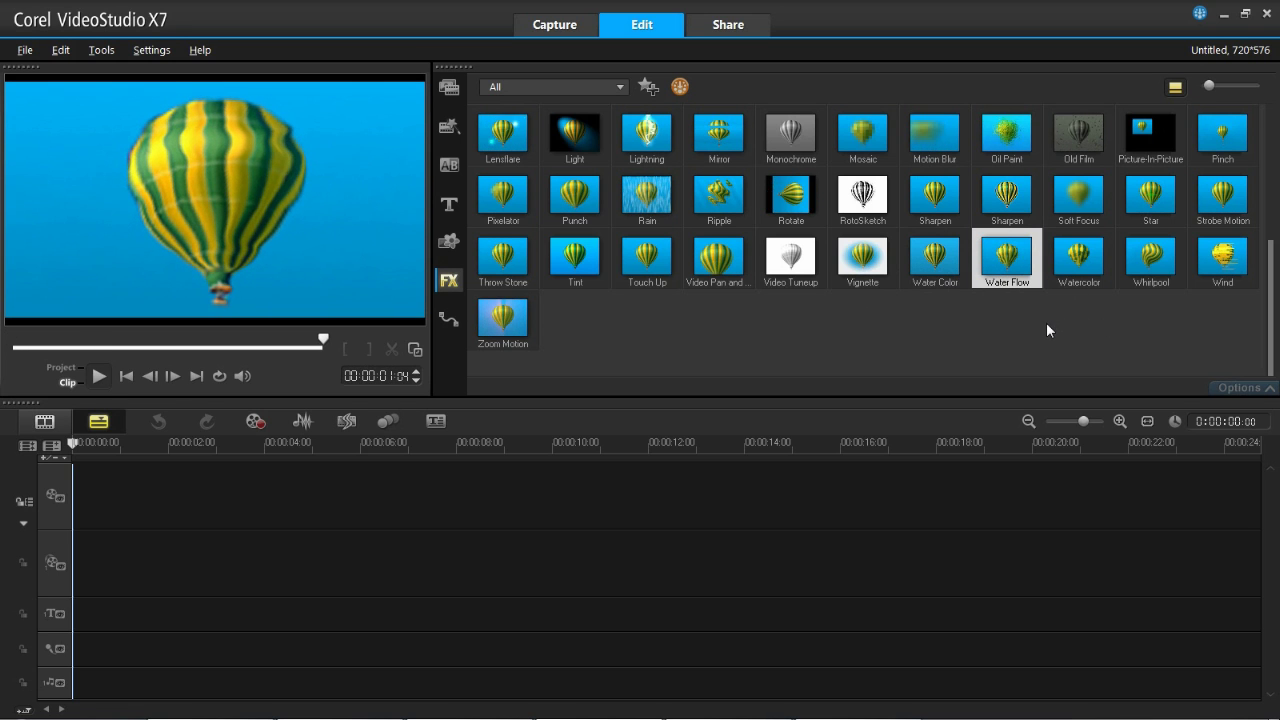
key("Right")
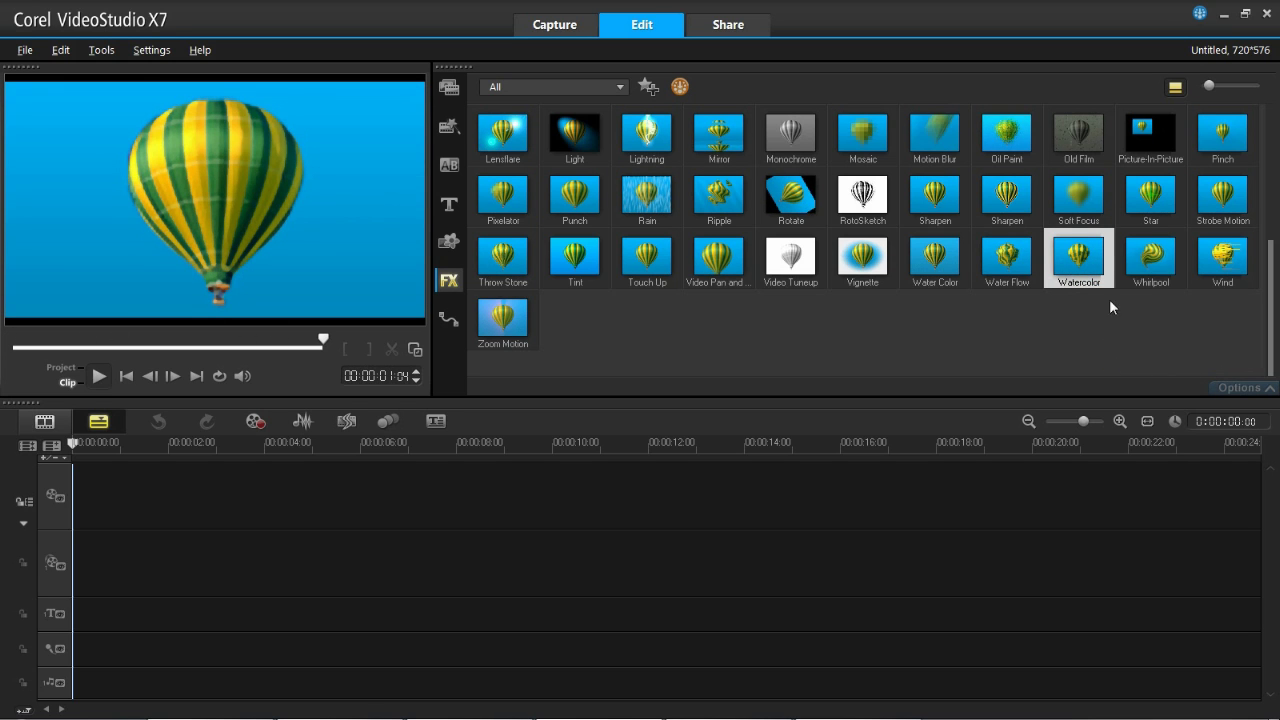
left_click(1147, 248)
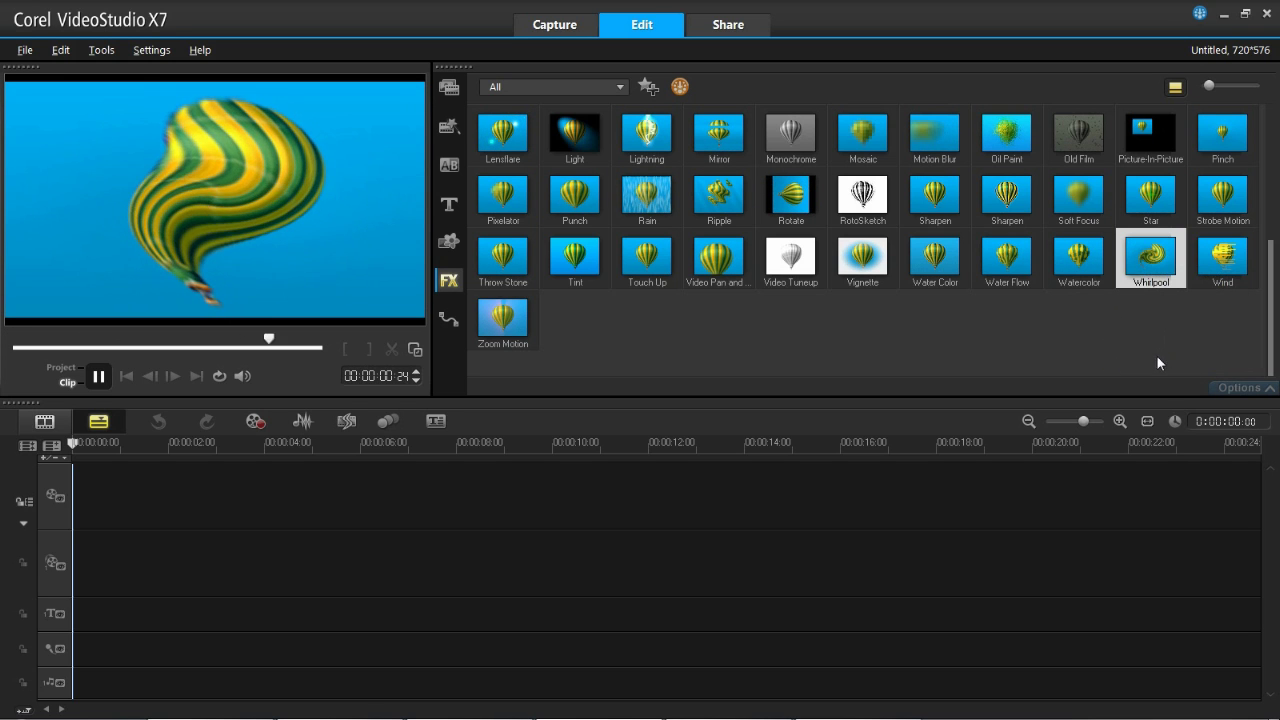
left_click(1212, 262)
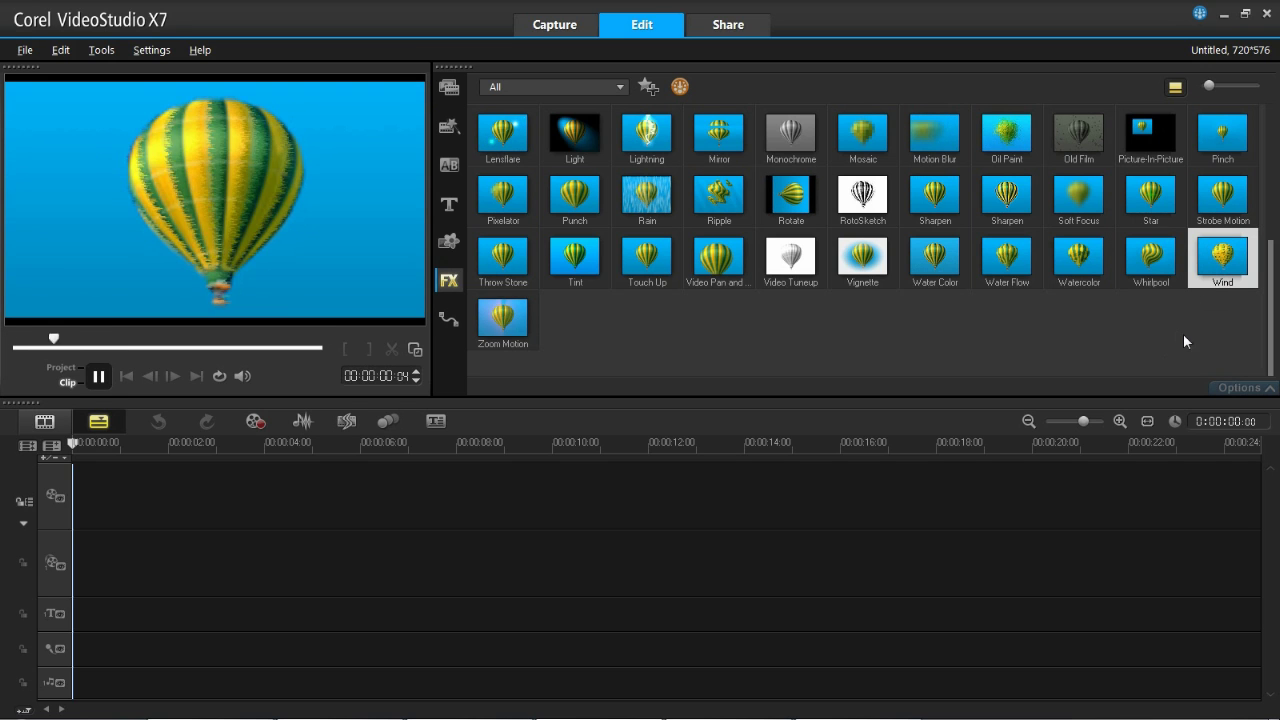
left_click(513, 339)
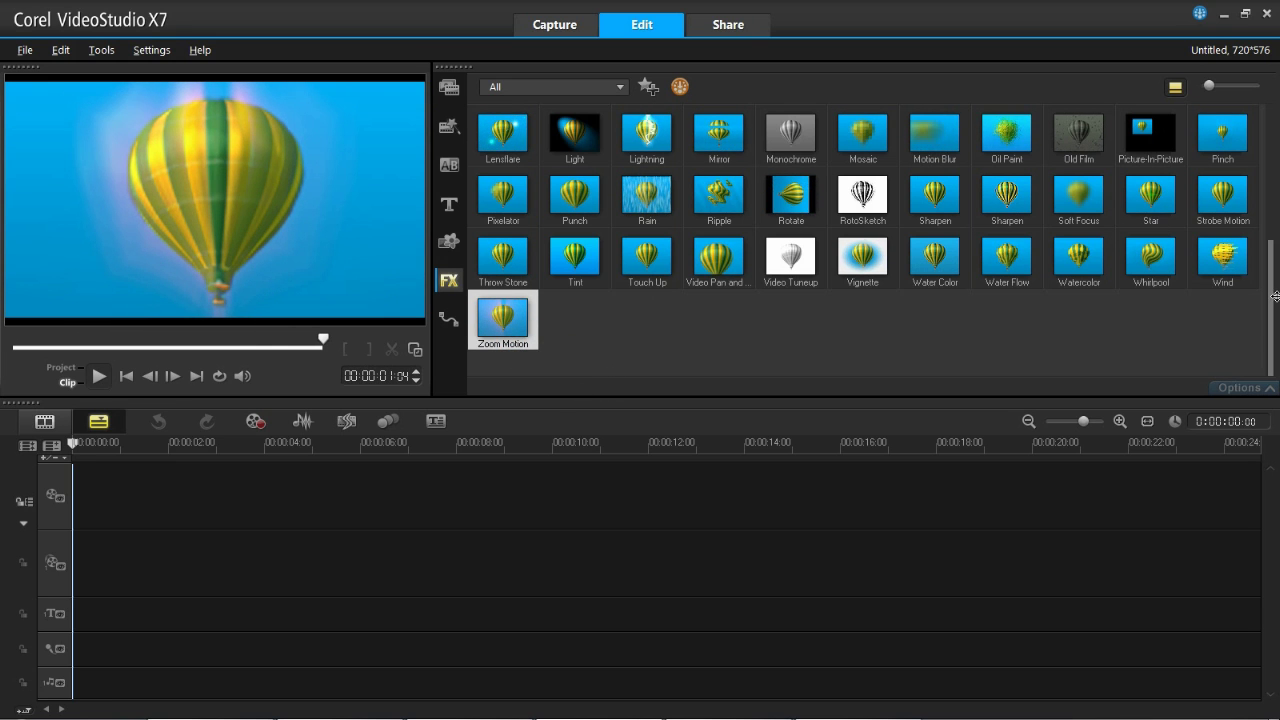
scroll(1271, 296, "up", 1)
left_click_drag(1273, 250, 1271, 116)
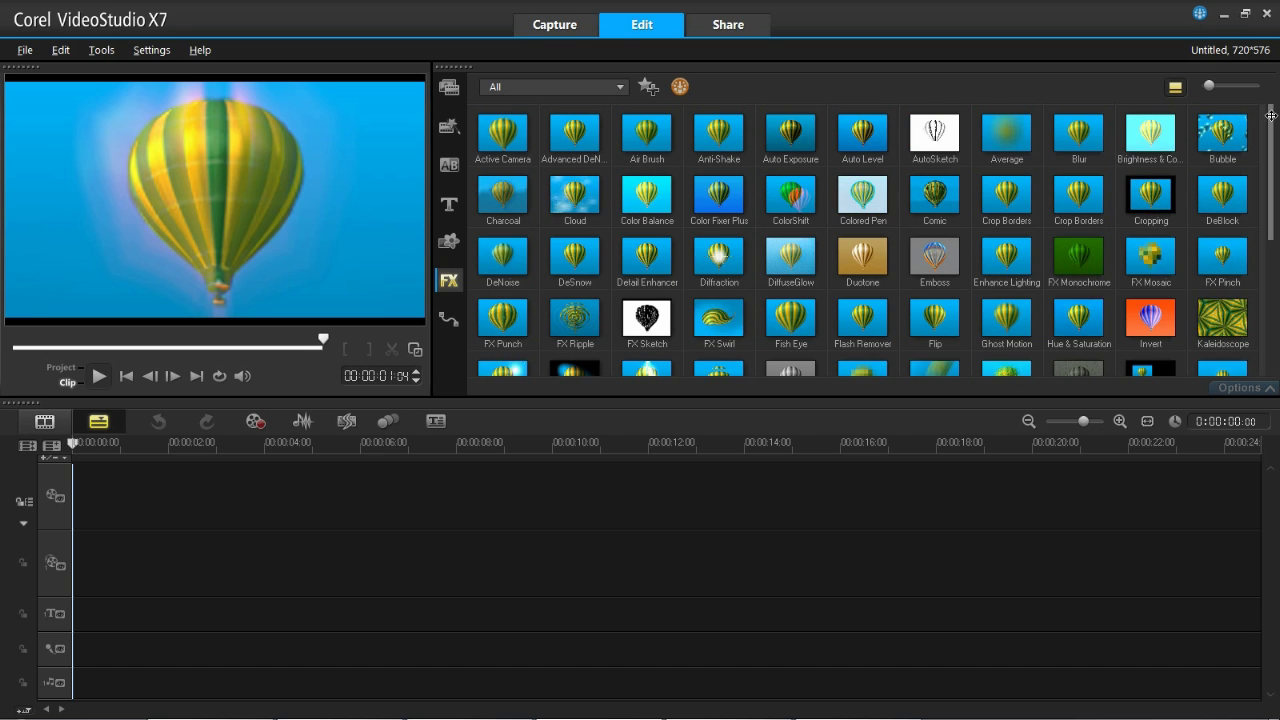
Select the christmas lights.MP4 clip on the timeline and show its Music & Voice options.
left_click(449, 87)
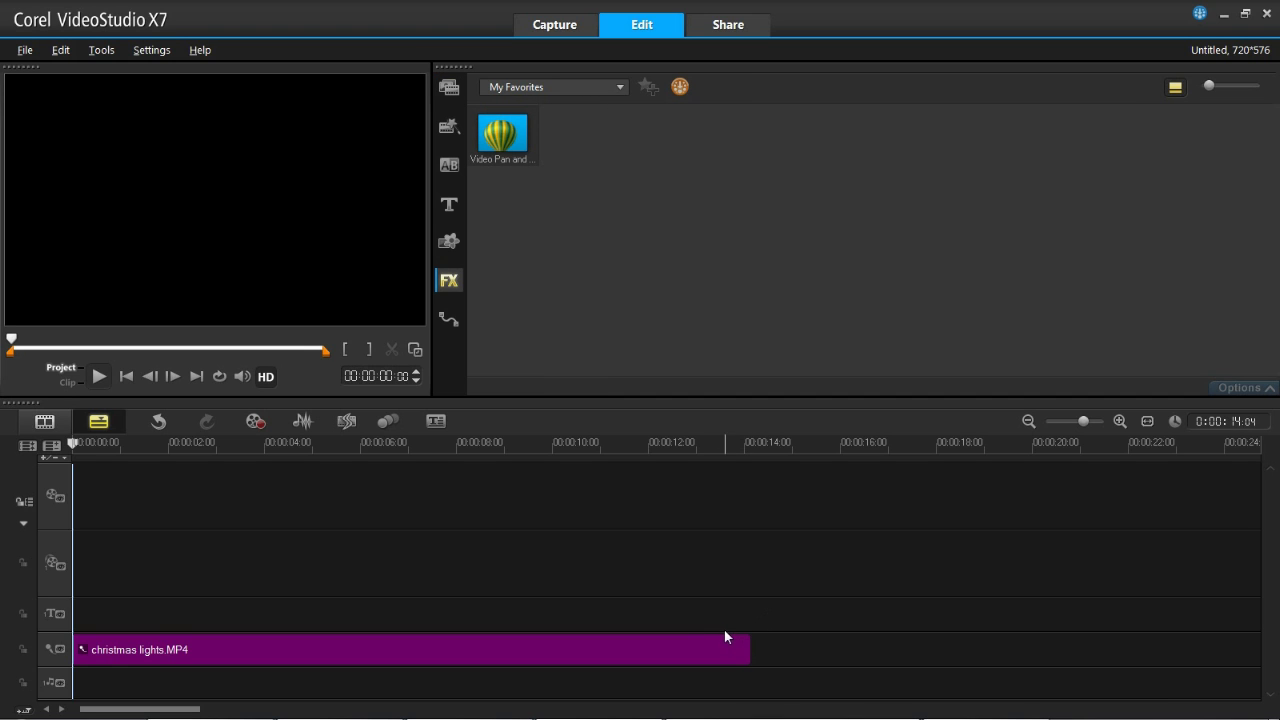
left_click(688, 651)
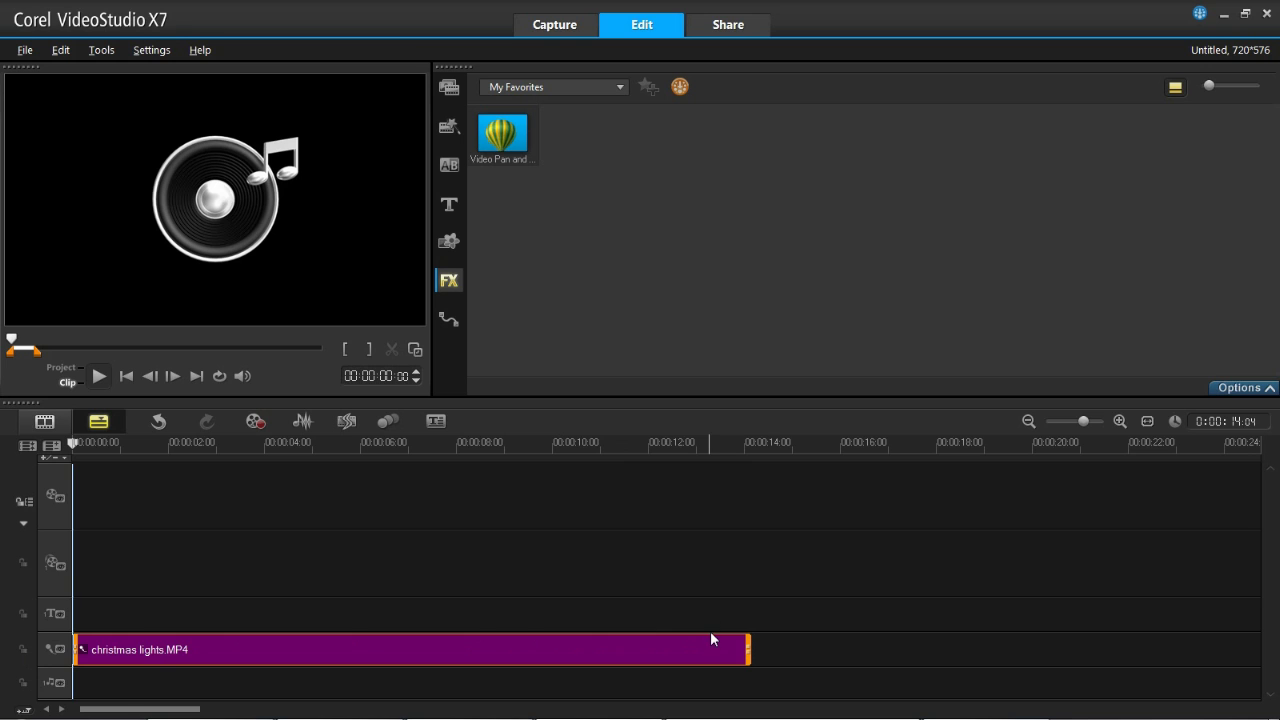
left_click(1226, 386)
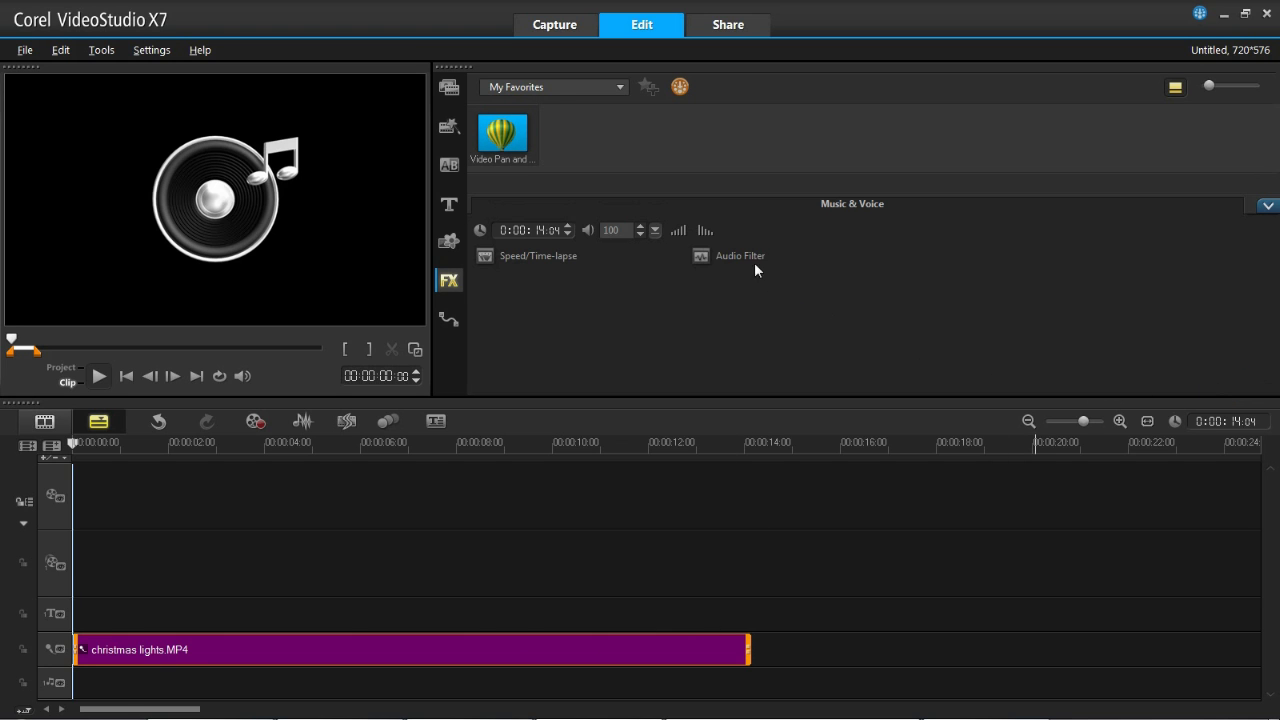
left_click(748, 255)
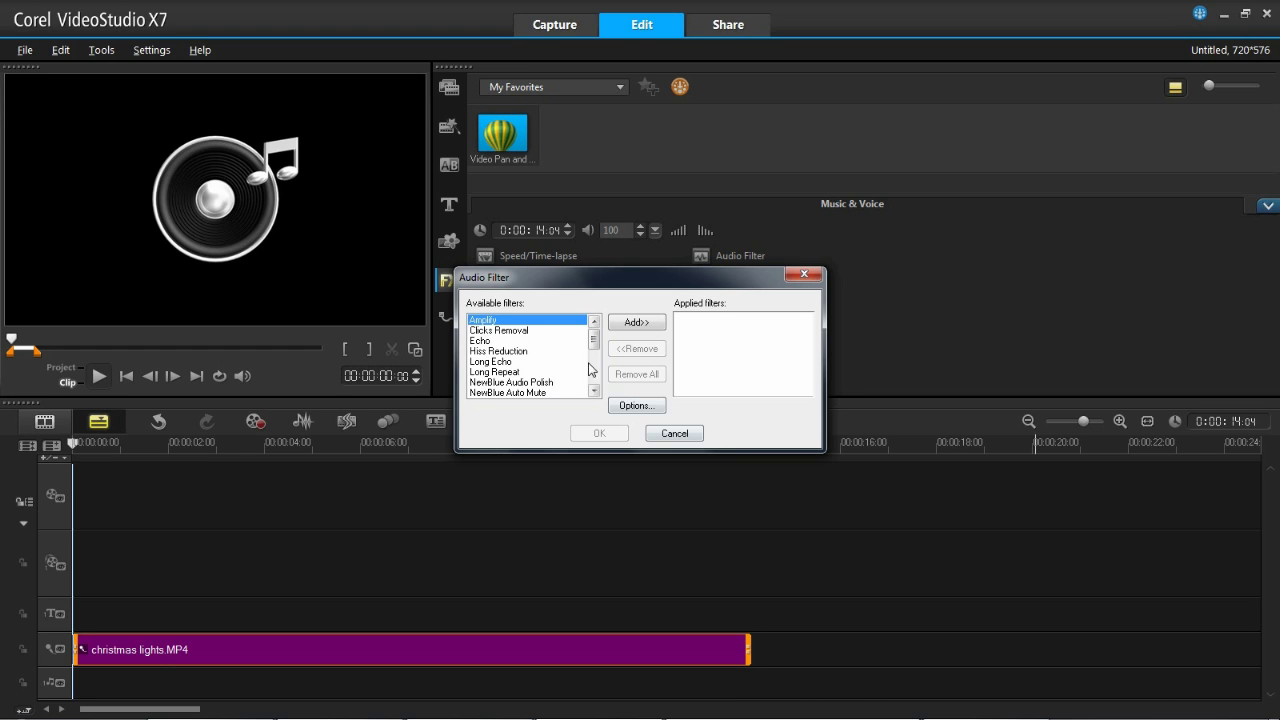
Browse the Available filters list and inspect Clicks Removal, Echo and Hiss Reduction.
left_click_drag(594, 338, 594, 371)
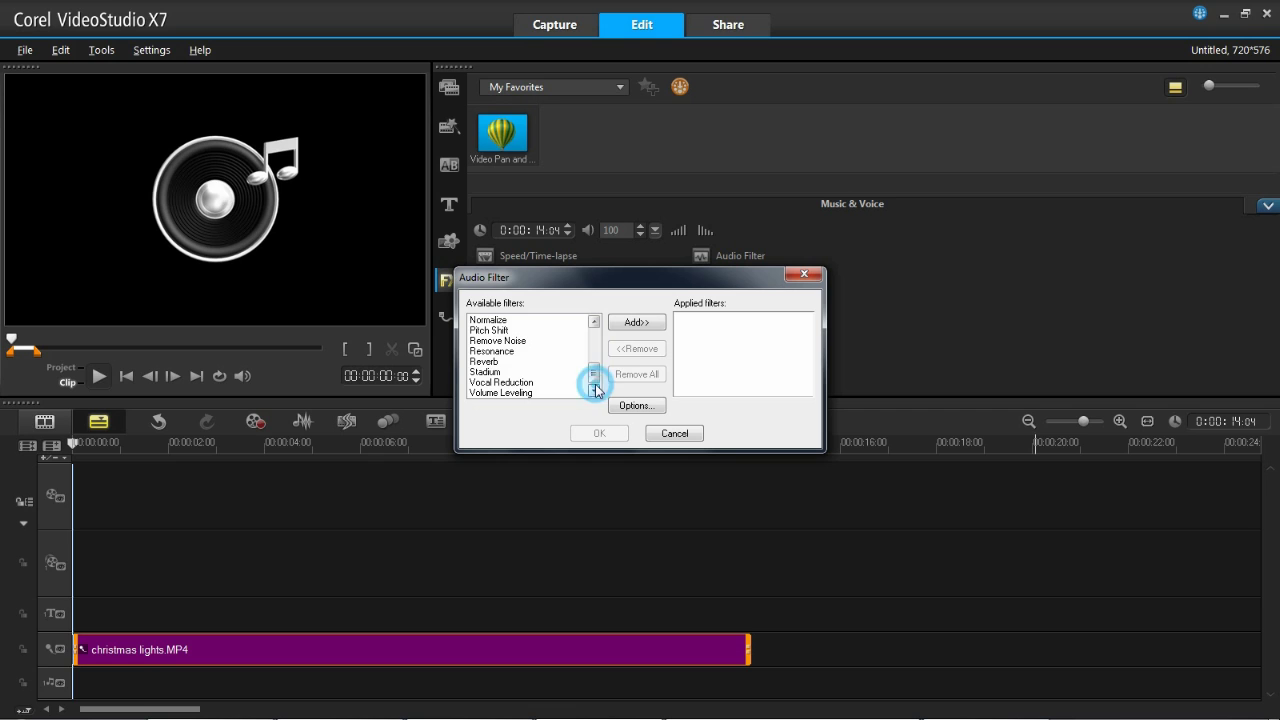
left_click_drag(594, 378, 594, 345)
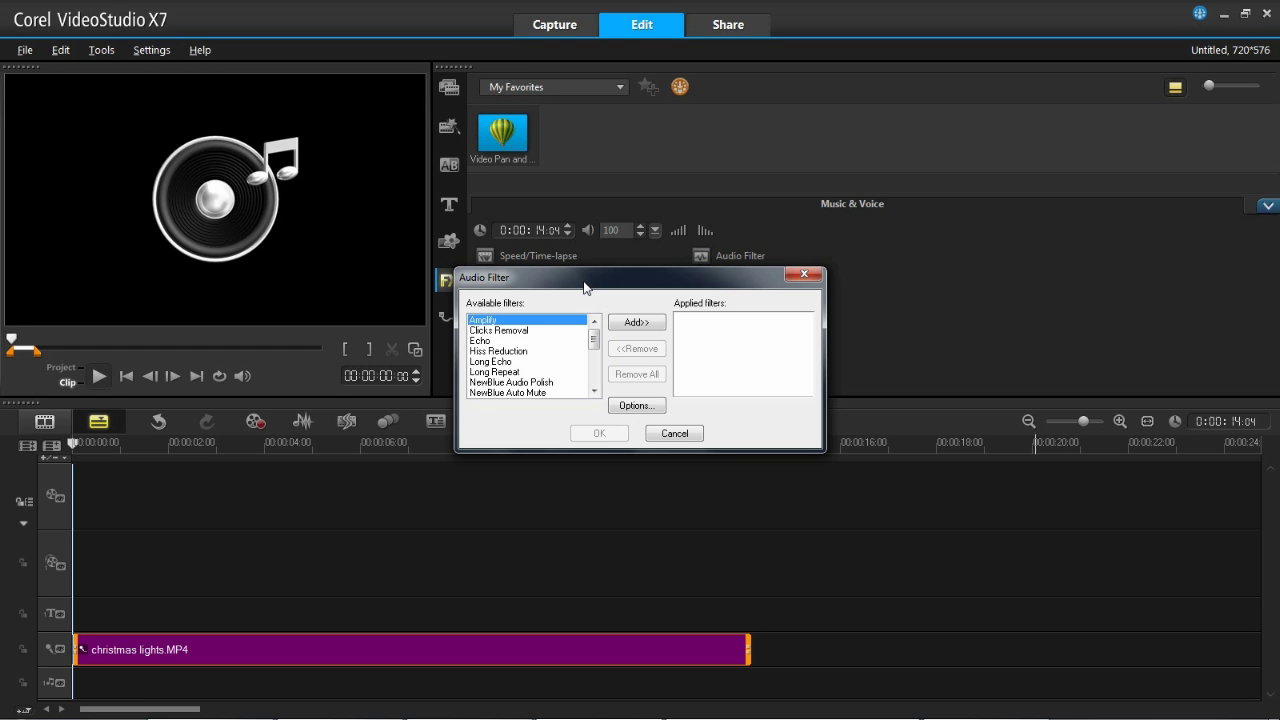
left_click(556, 330)
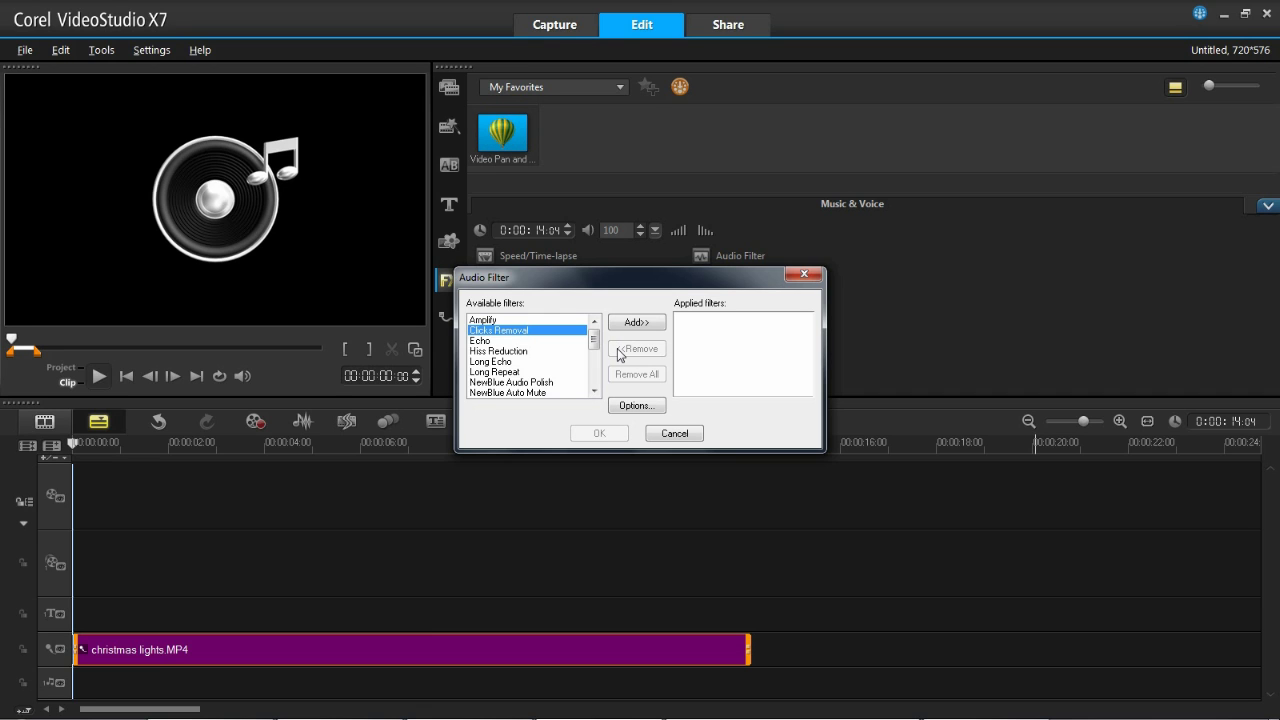
left_click(543, 341)
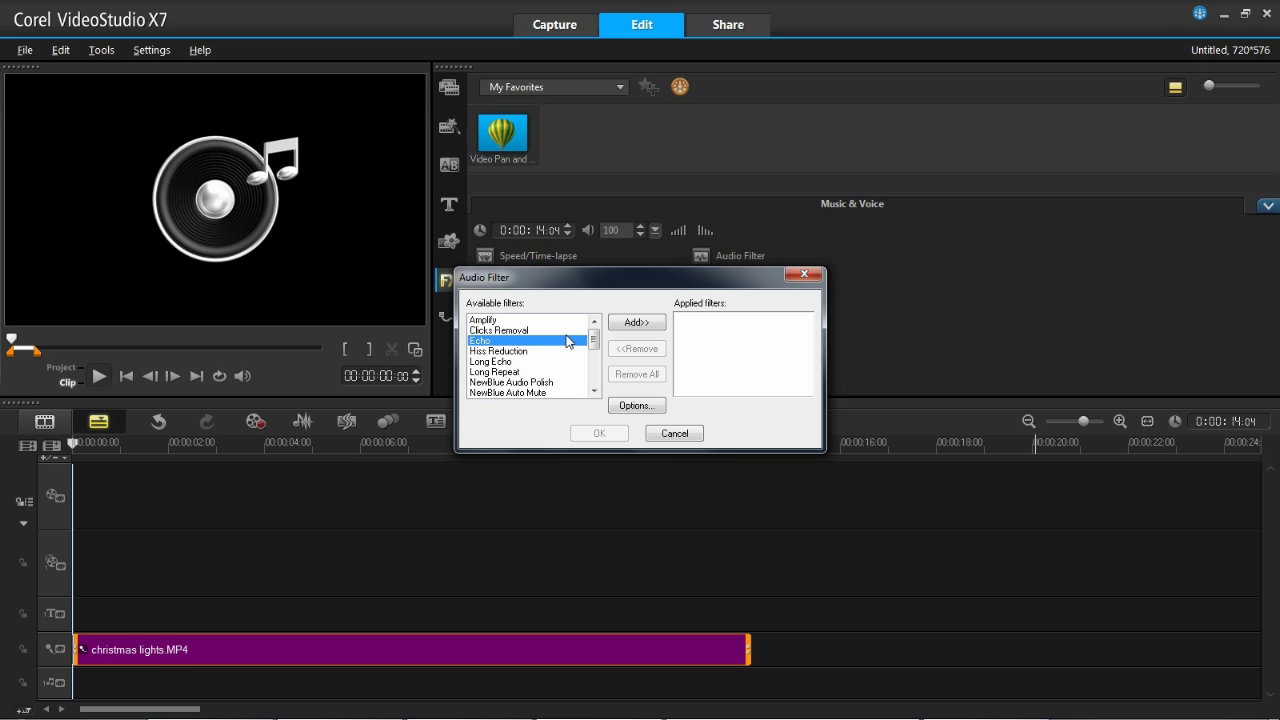
left_click(565, 350)
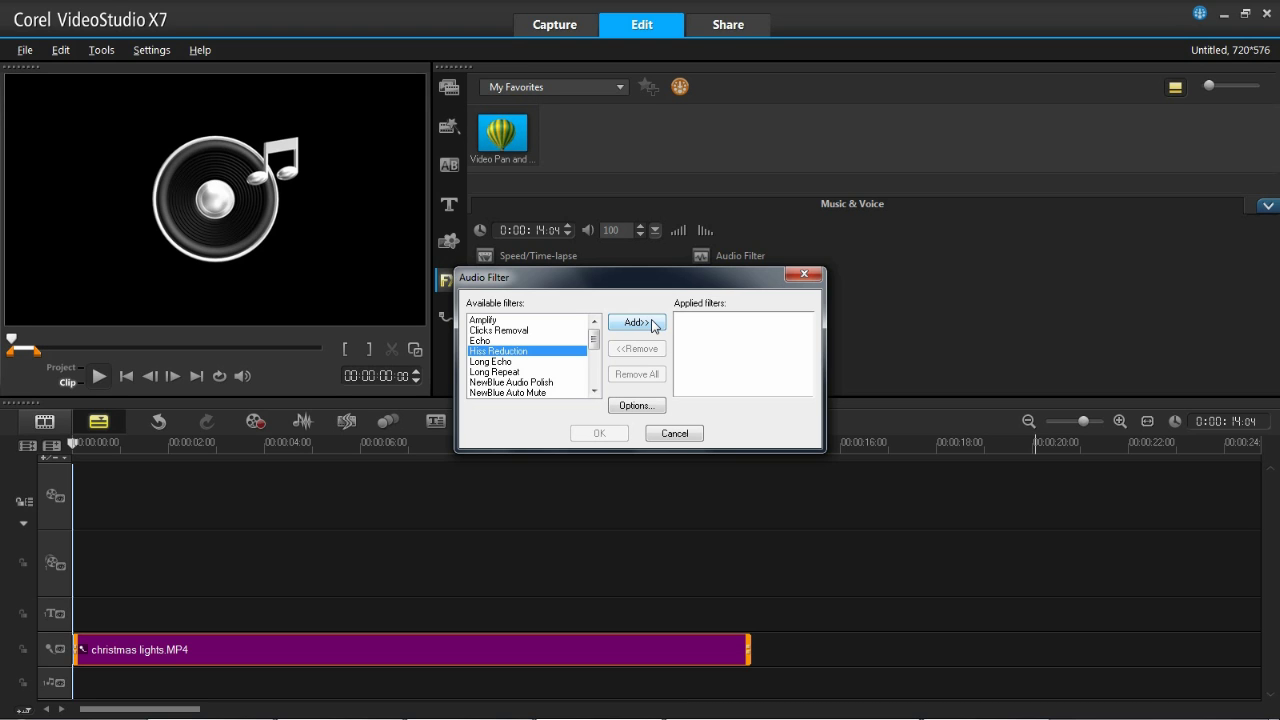
left_click(530, 362)
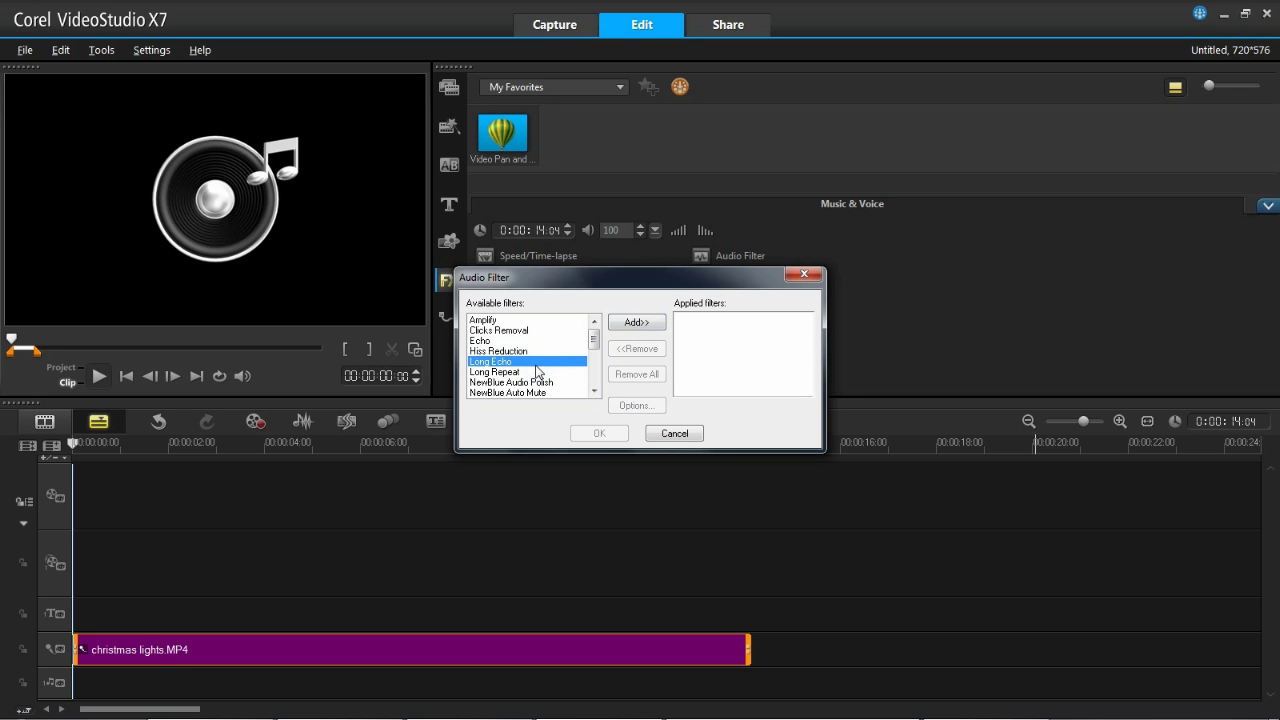
left_click(537, 372)
left_click_drag(594, 342, 595, 358)
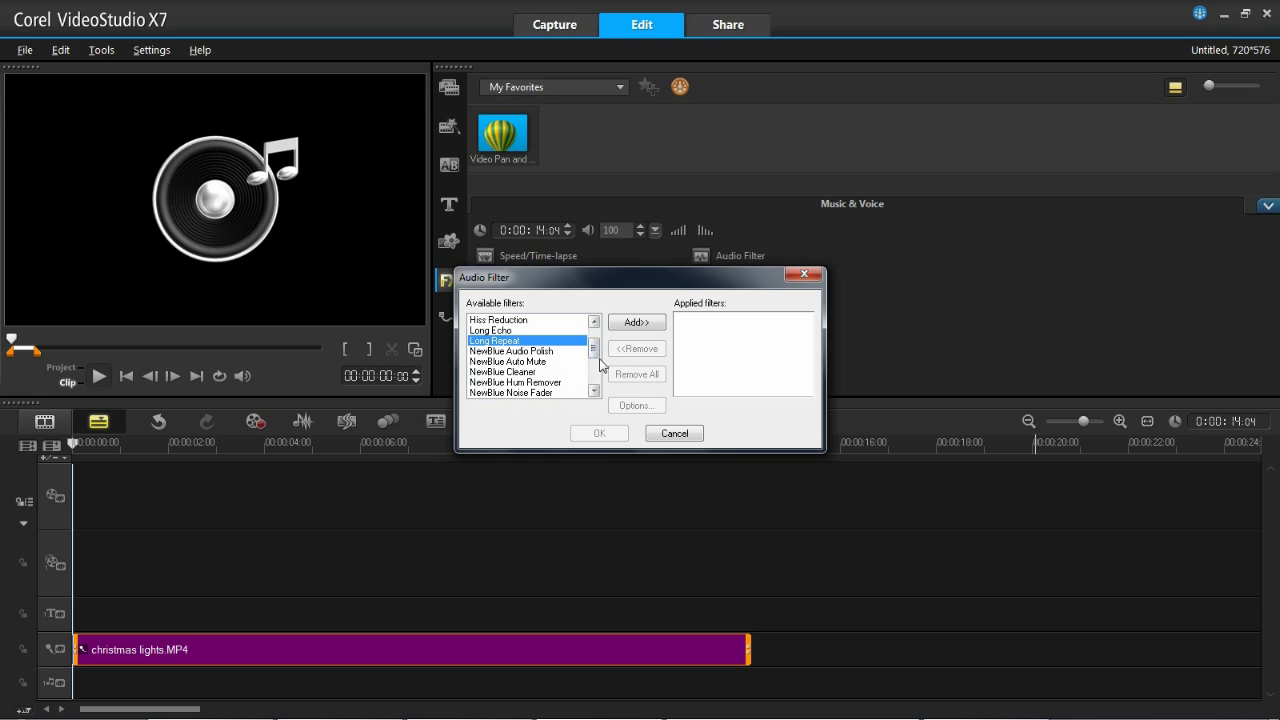
left_click_drag(593, 352, 592, 360)
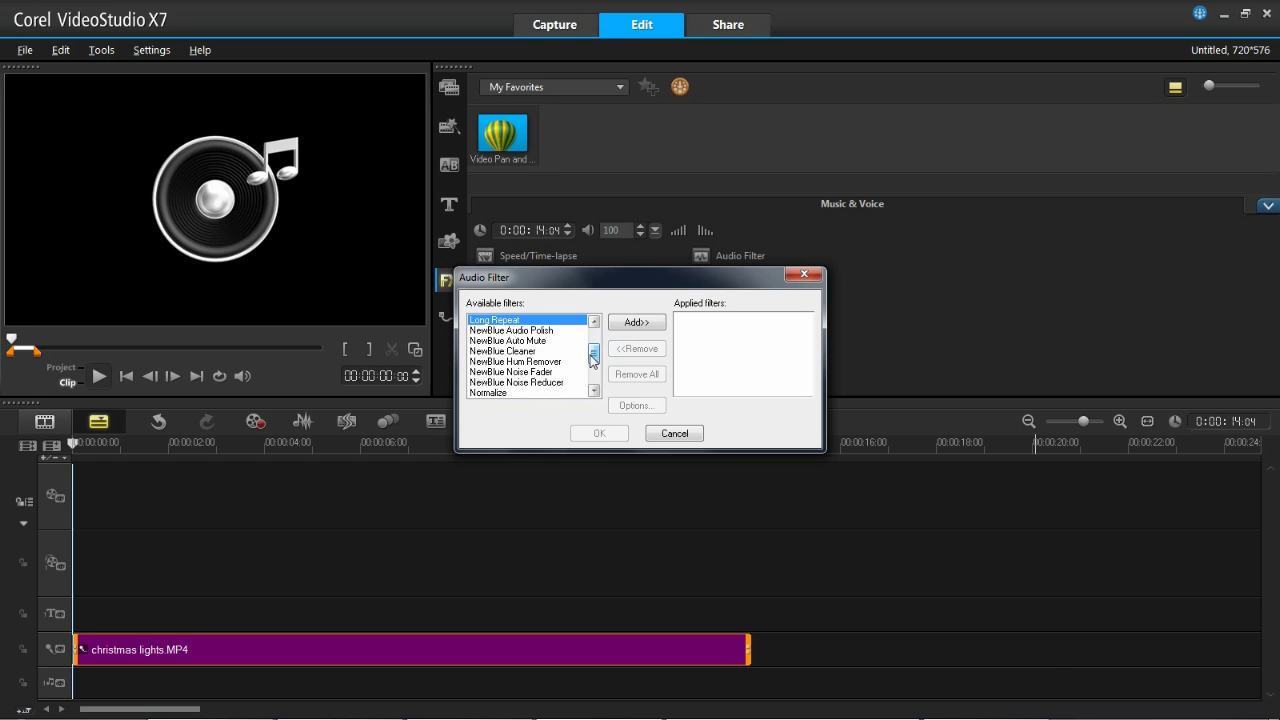
left_click(565, 330)
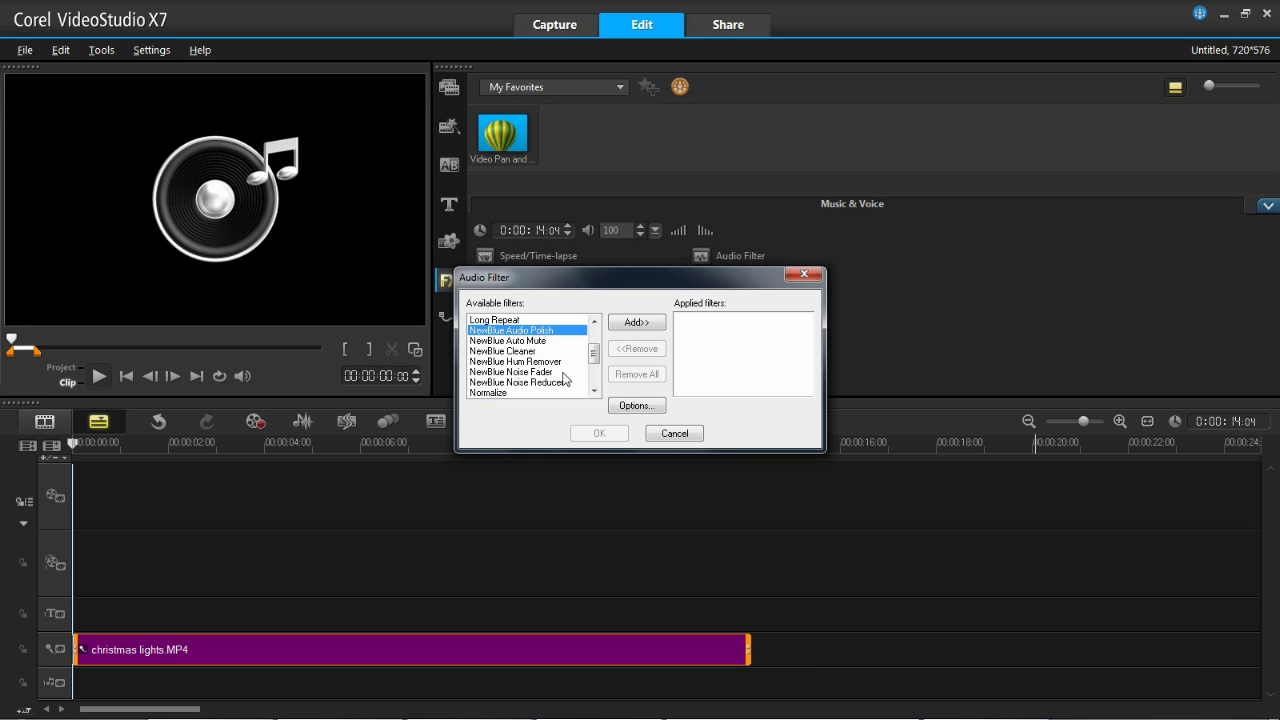
left_click_drag(593, 352, 593, 374)
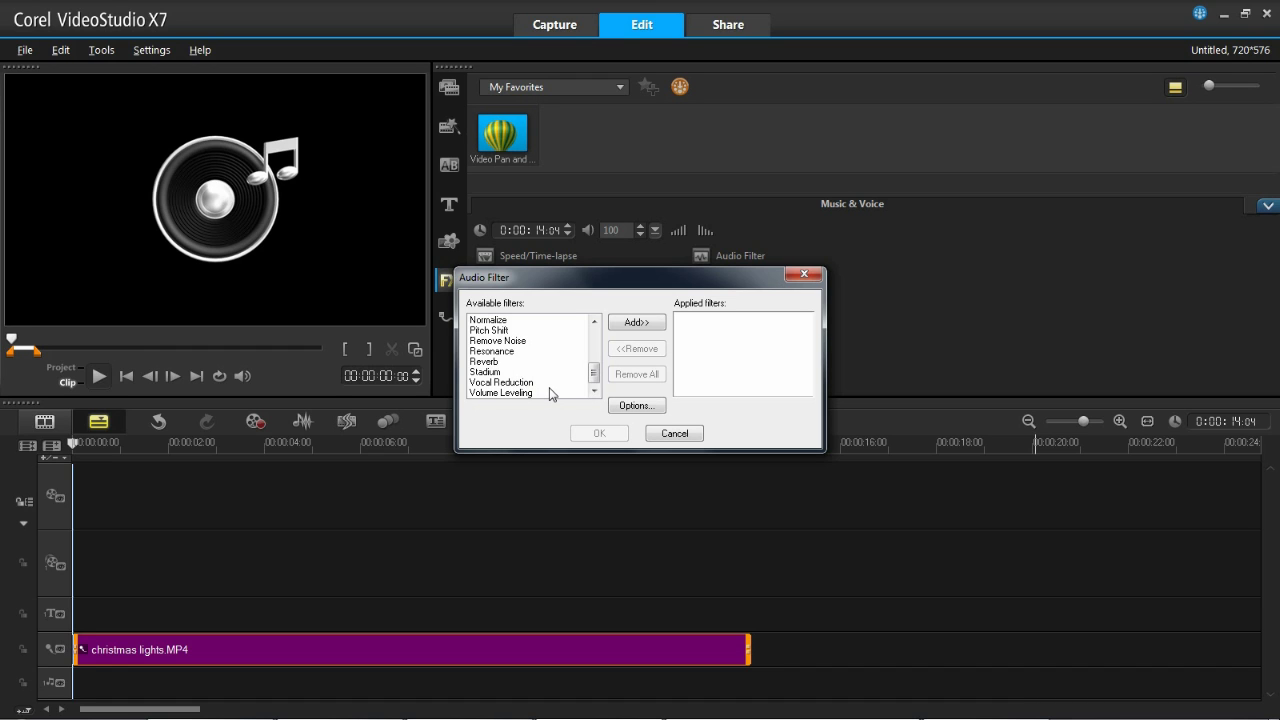
left_click(593, 371)
Add the Stadium filter to christmas lights.MP4 and confirm the Audio Filter dialog.
left_click(637, 323)
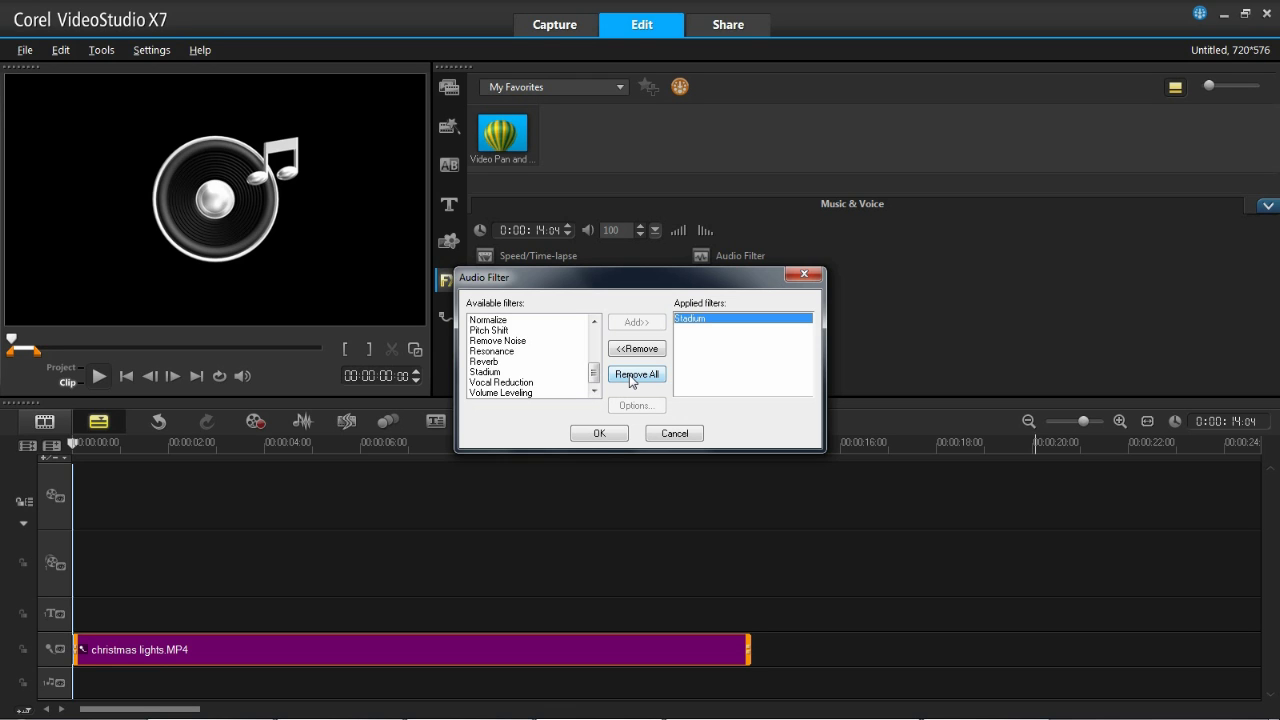
left_click(600, 432)
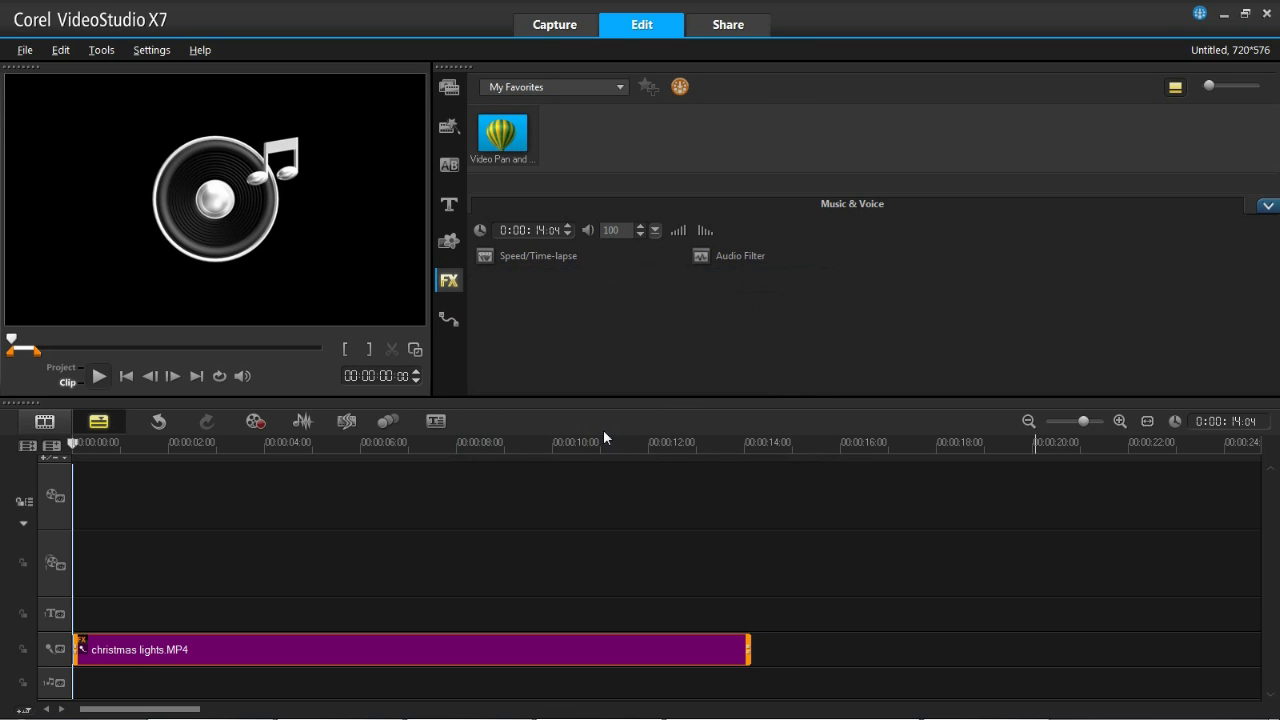